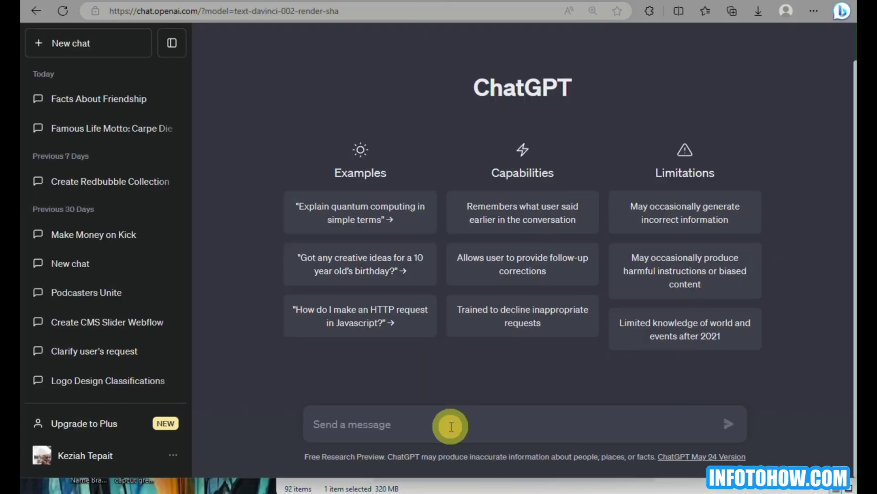
# Send ChatGPT the prompt "Give examples of kids story title." and hide the chat history sidebar
pyautogui.click(451, 426)
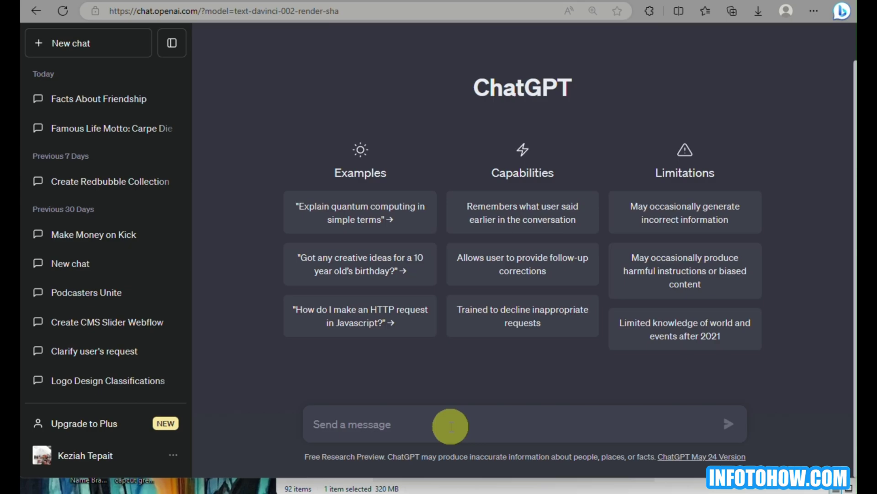
pyautogui.write('Giv')
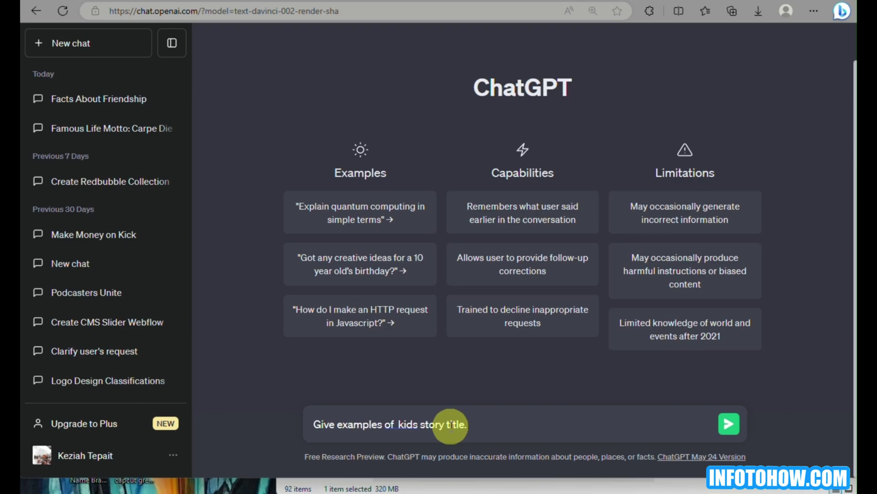
pyautogui.press('Return')
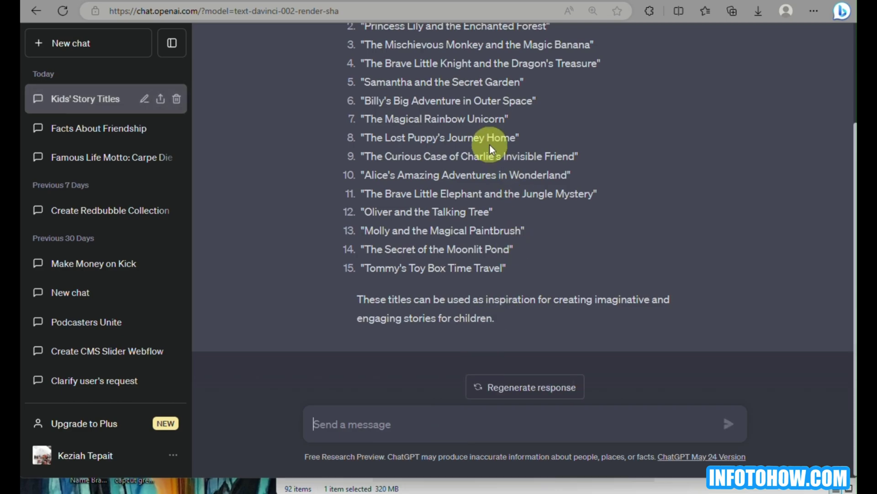
pyautogui.scroll(2, 490, 144)
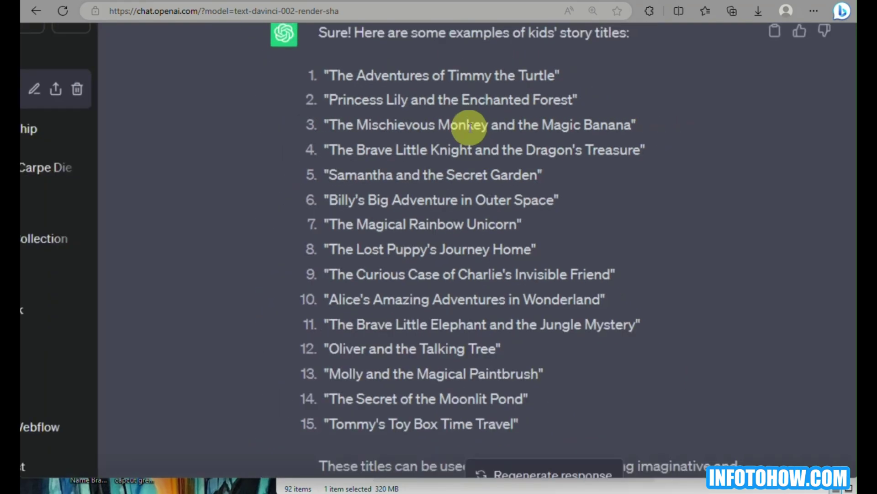
pyautogui.click(126, 29)
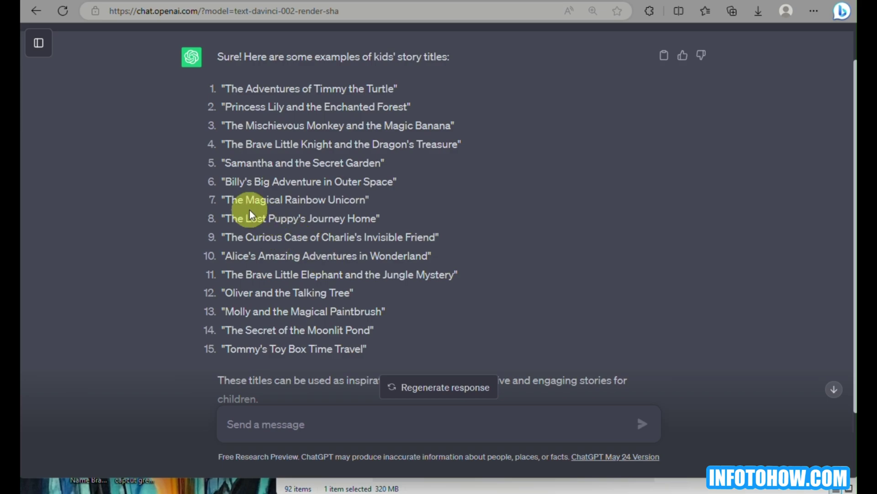
# Draft the prompt write a short story about "Samantha and the Secret Garden", reusing the fifth suggested title in quotation marks
pyautogui.moveTo(221, 163); pyautogui.dragTo(379, 167)
pyautogui.hotkey('ctrl', 'c')
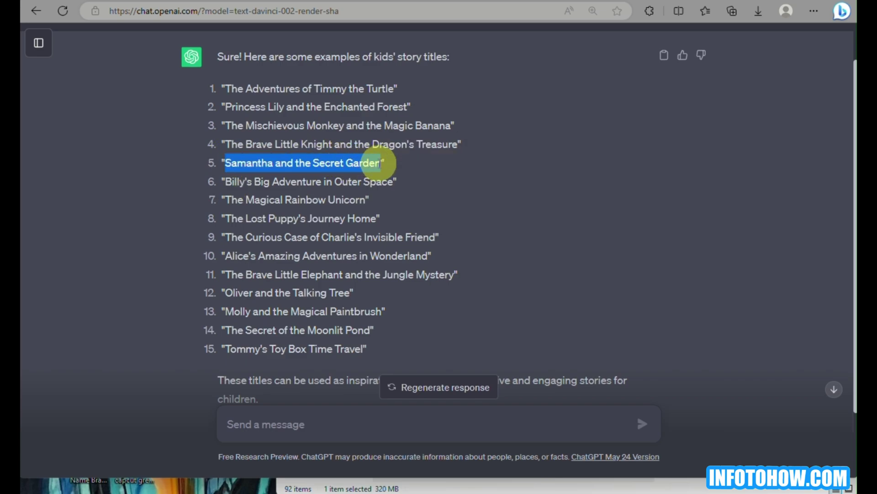
pyautogui.click(295, 417)
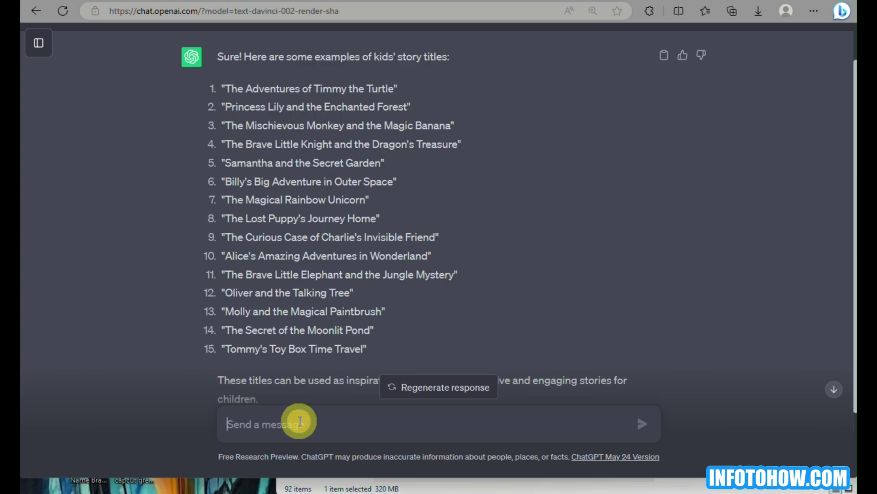
pyautogui.write('write a short story about')
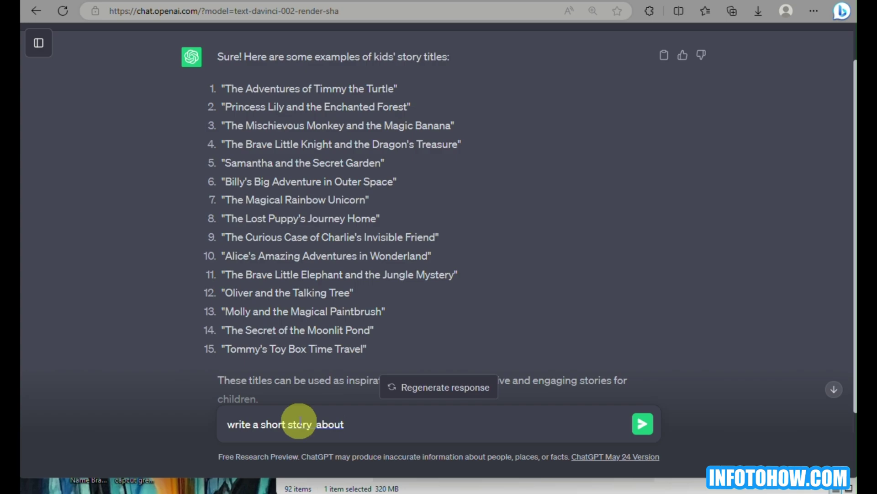
pyautogui.hotkey('ctrl', 'v')
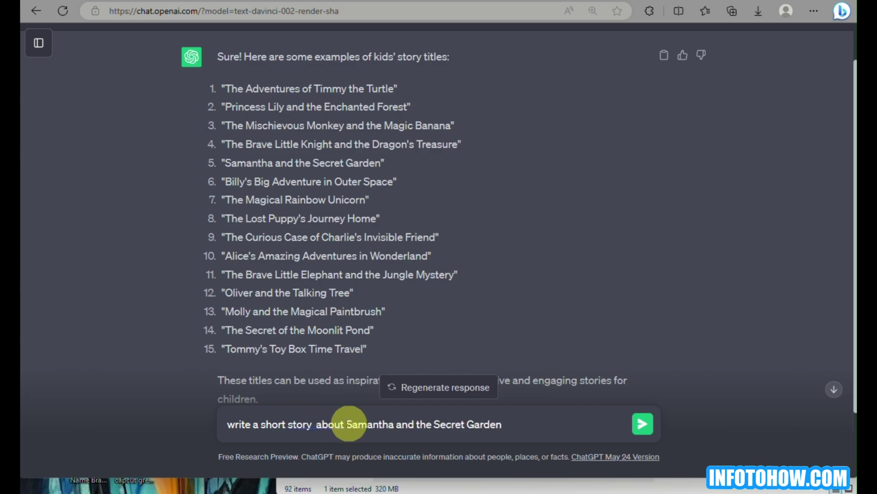
pyautogui.click(348, 422)
pyautogui.write('"')
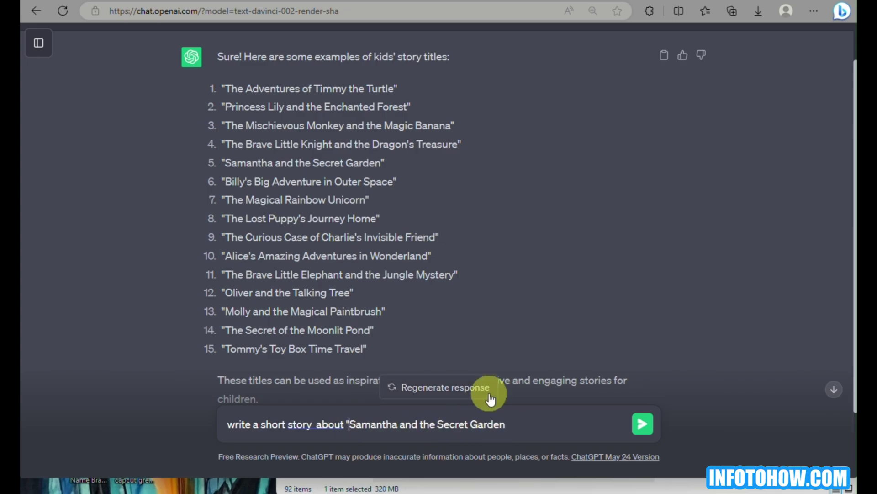
pyautogui.click(520, 423)
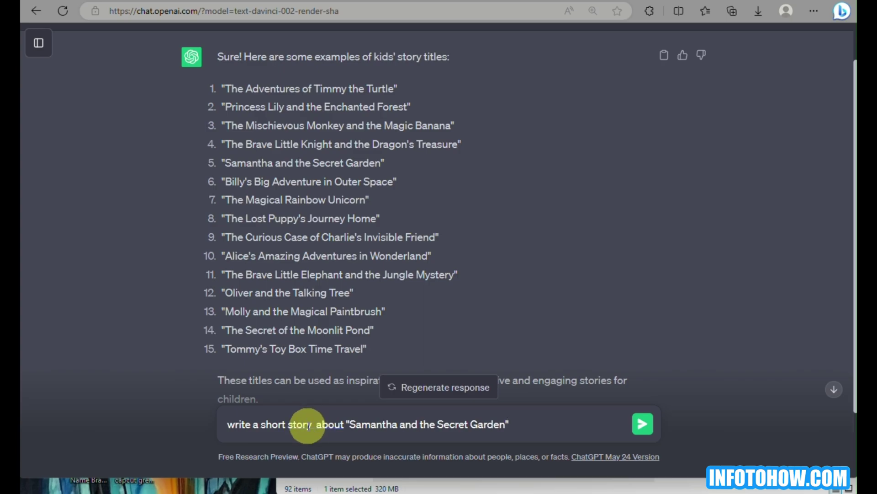
# Insert the word "children's" before "short story" in the prompt, correcting its spelling with the suggested form
pyautogui.click(262, 425)
pyautogui.write('childres')
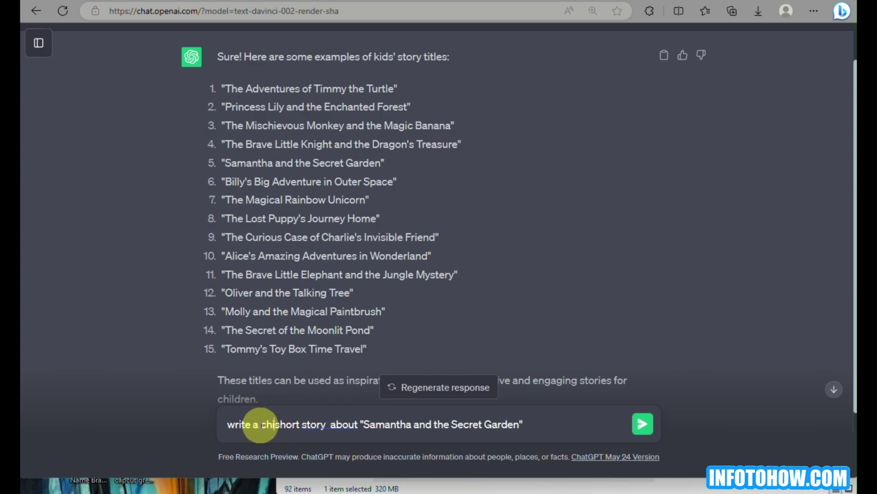
pyautogui.write('ns')
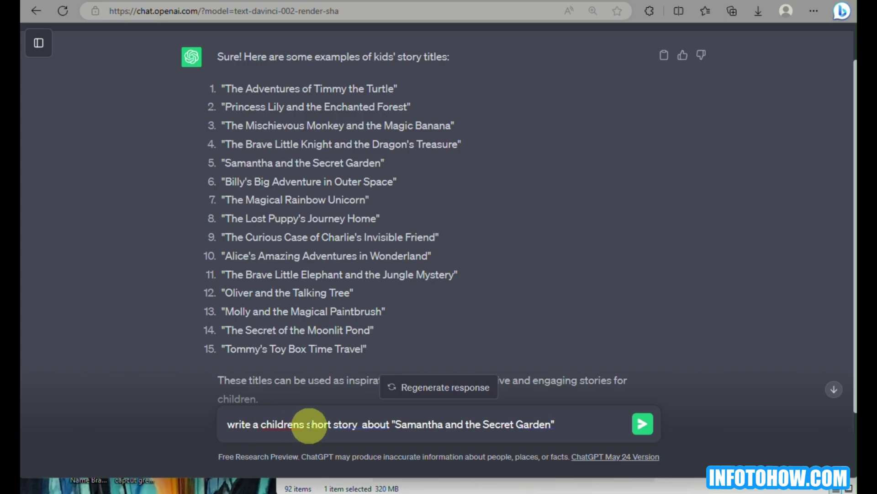
pyautogui.rightClick(298, 423)
pyautogui.click(333, 352)
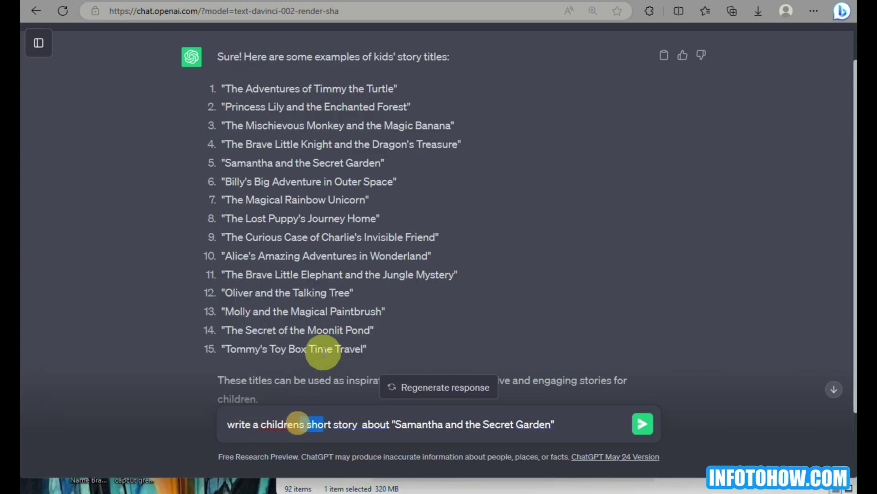
pyautogui.moveTo(300, 424); pyautogui.dragTo(268, 424)
pyautogui.rightClick(267, 423)
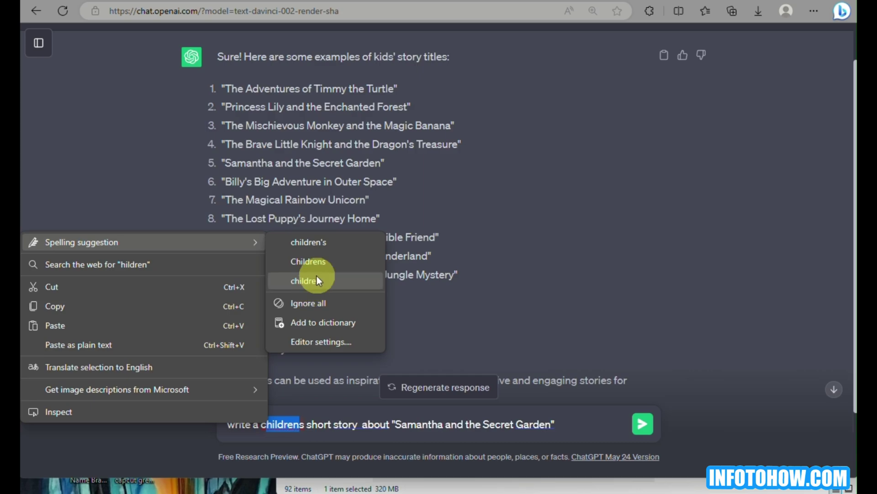
pyautogui.click(322, 249)
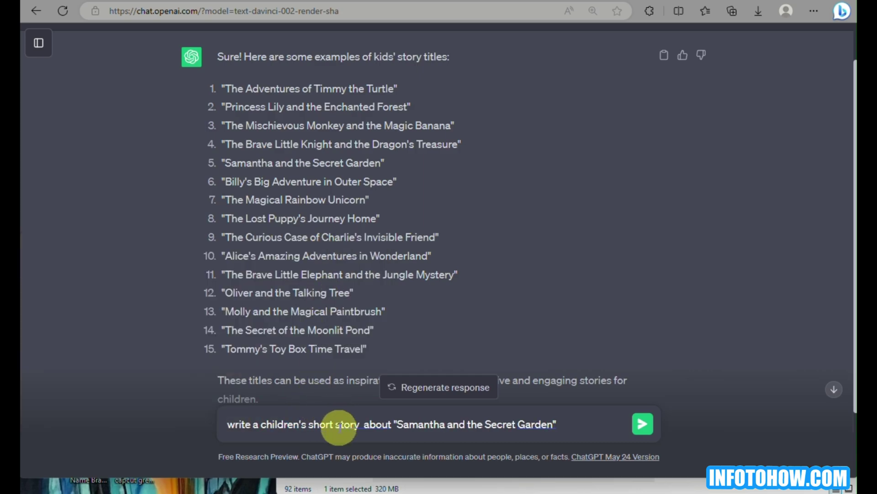
# Reduce the double space between "story" and "about" to a single space and send the prompt
pyautogui.rightClick(355, 424)
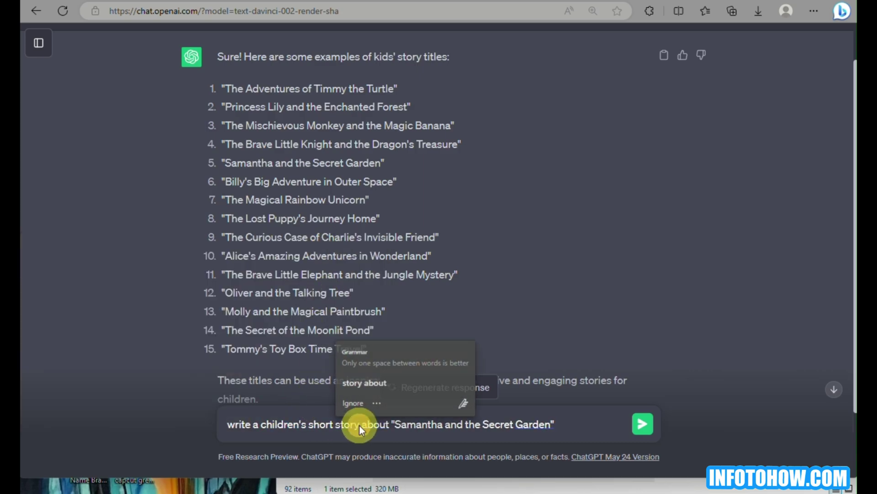
pyautogui.click(366, 384)
pyautogui.rightClick(569, 423)
pyautogui.click(534, 423)
pyautogui.rightClick(549, 426)
pyautogui.press('Down')
pyautogui.press('Return')
pyautogui.press('Return')
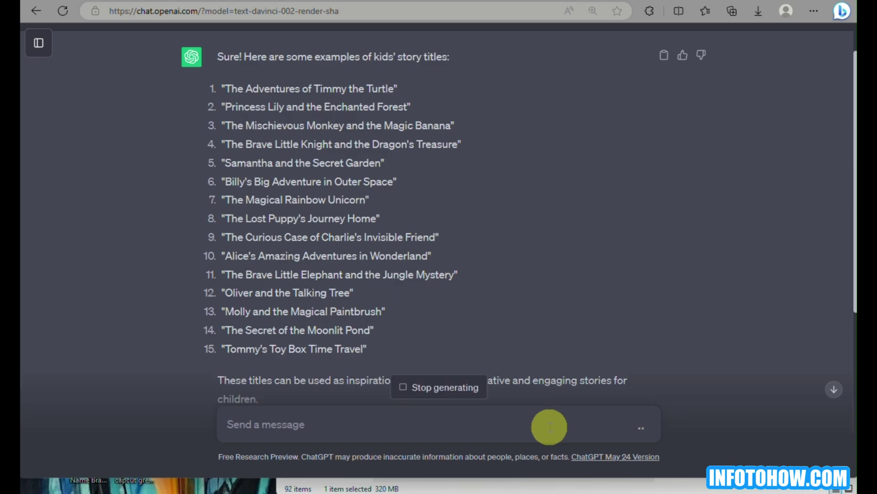
# Copy the whole generated Samantha story and paste it into the empty text block of the Speechify voice-over editor
pyautogui.scroll(-7, 588, 191)
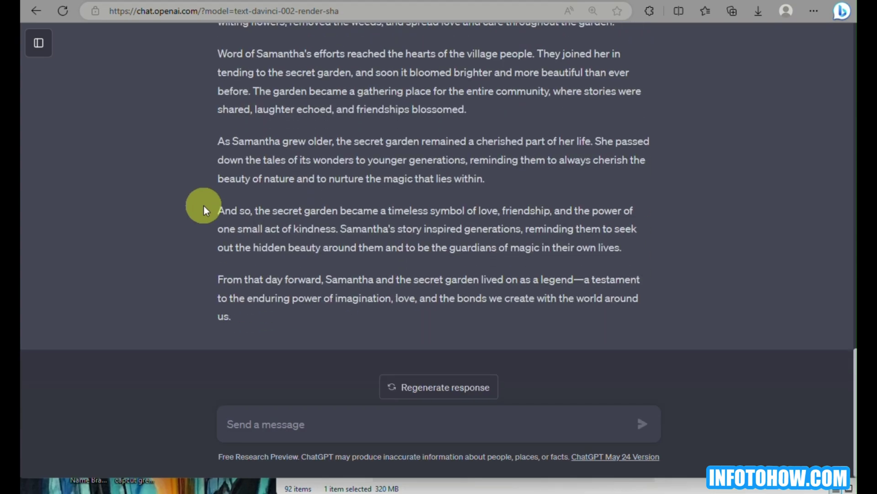
pyautogui.scroll(10, 333, 233)
pyautogui.scroll(5, 334, 233)
pyautogui.click(665, 125)
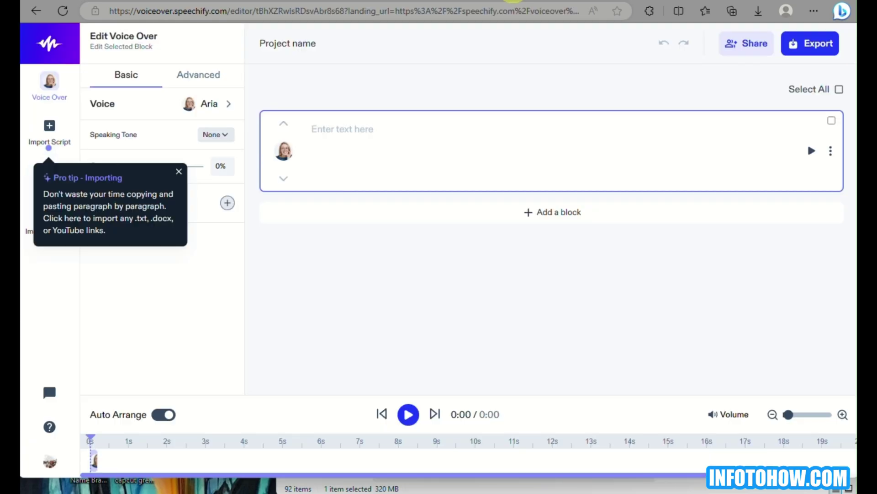
pyautogui.click(335, 138)
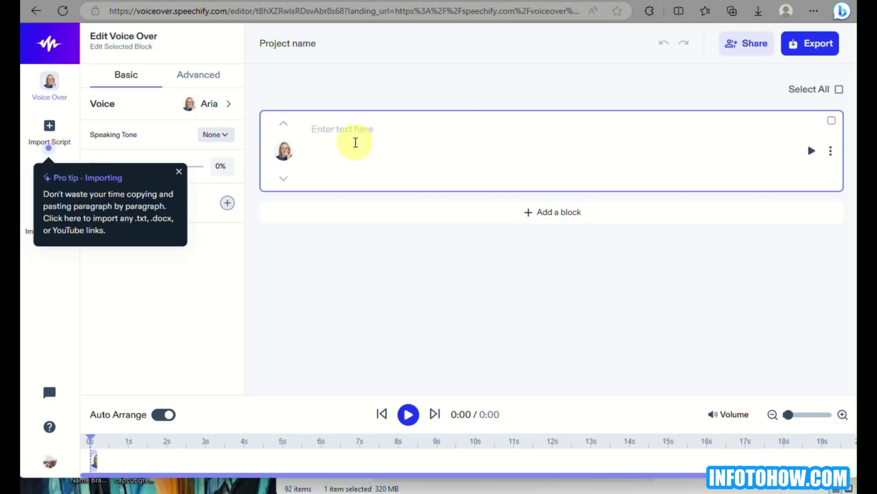
pyautogui.hotkey('ctrl', 'v')
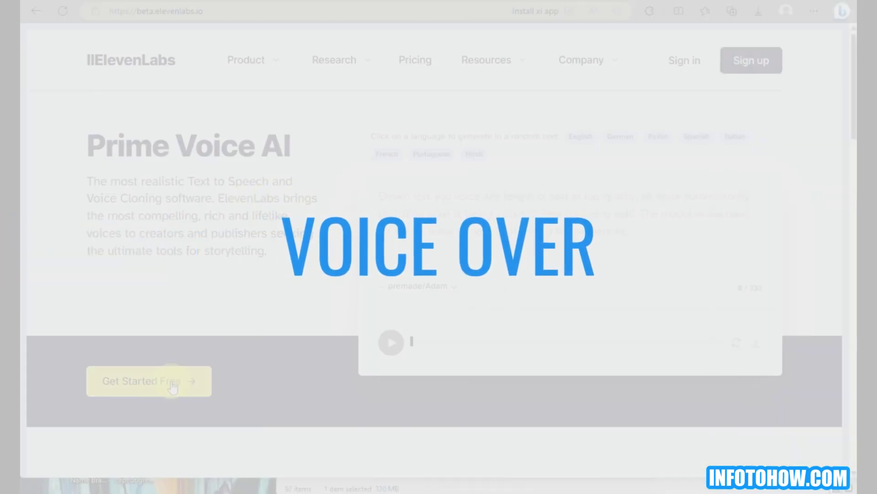
# Sign up for ElevenLabs for free with a Google account and go to the Speech Synthesis settings
pyautogui.click(172, 387)
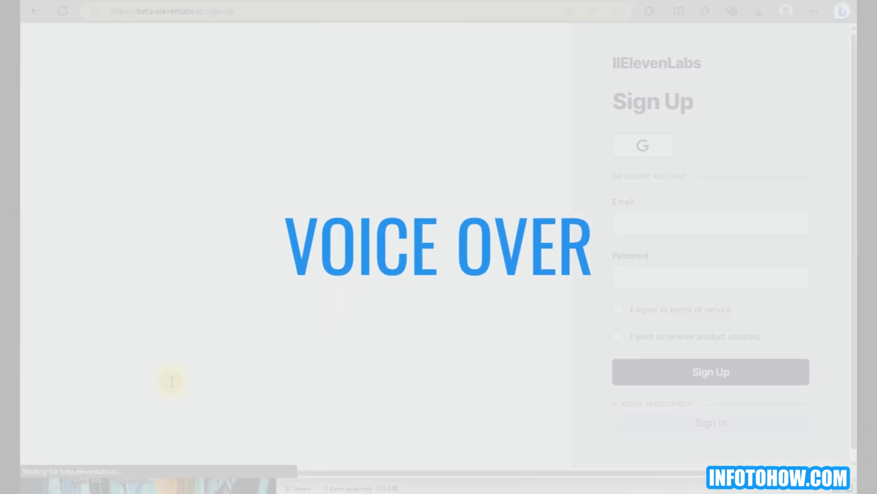
pyautogui.click(663, 145)
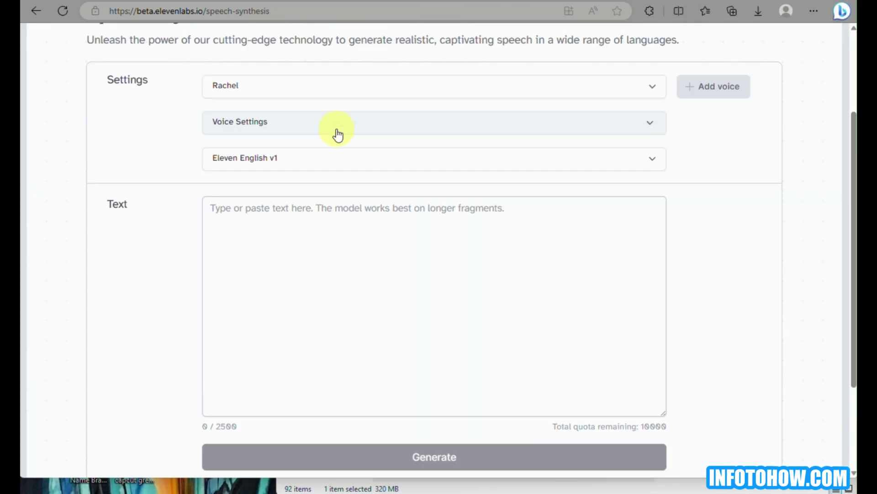
pyautogui.scroll(2, 338, 134)
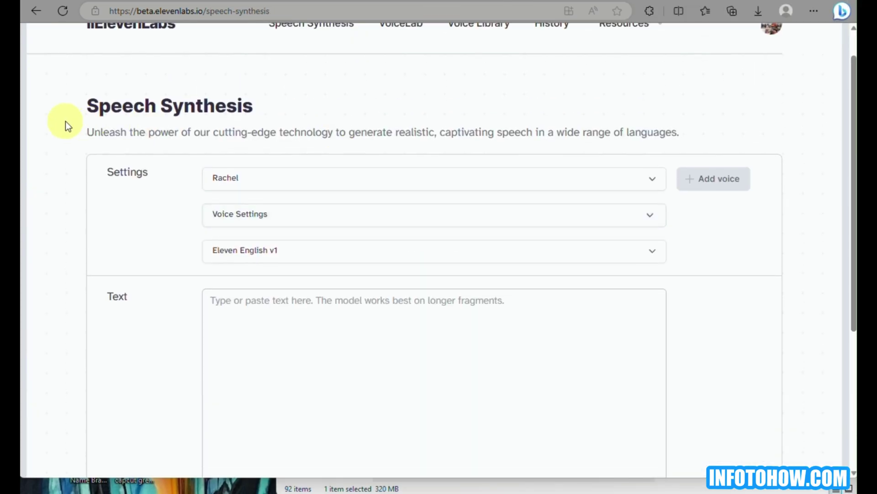
# Listen to the previews of the premade voices Bella, Elli and Rachel
pyautogui.click(342, 191)
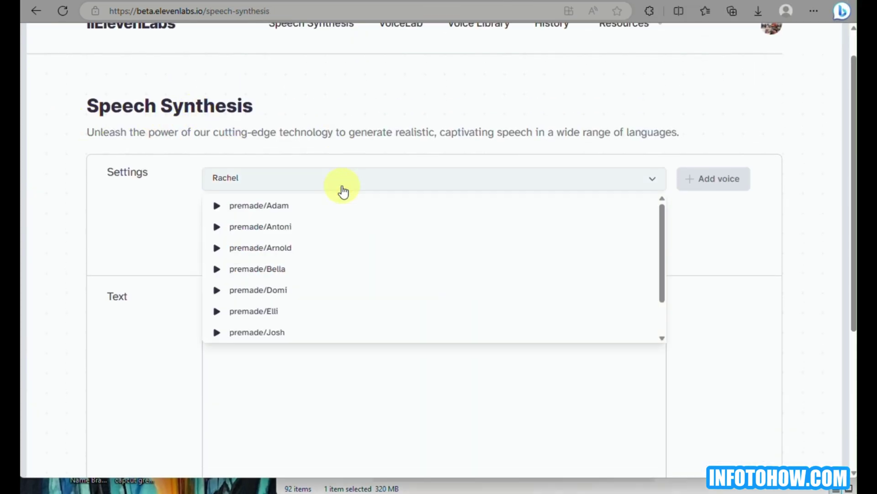
pyautogui.click(217, 277)
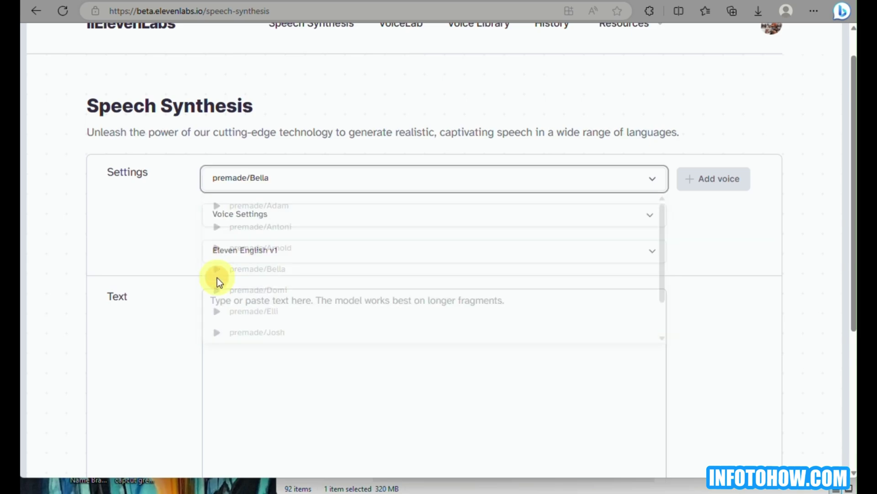
pyautogui.click(254, 177)
pyautogui.click(217, 270)
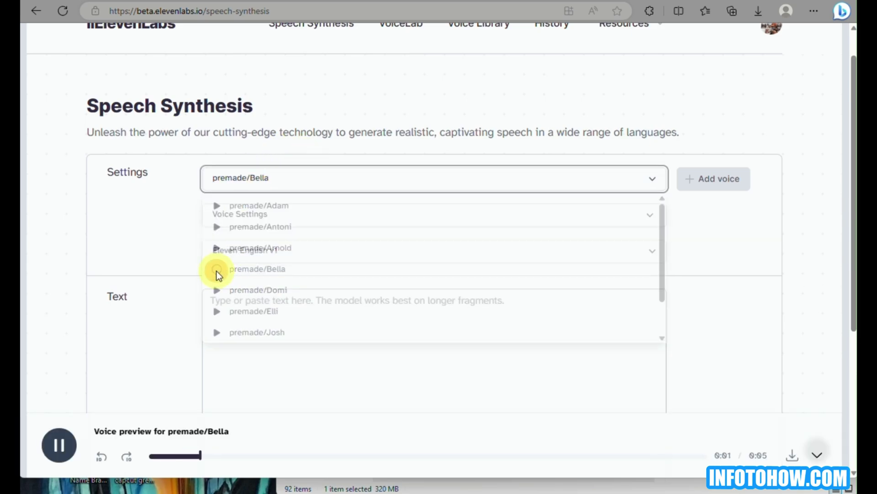
pyautogui.click(263, 182)
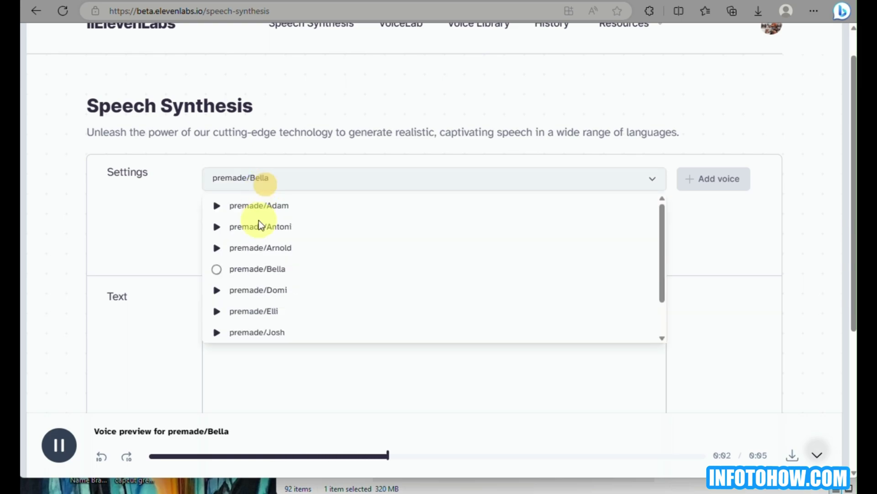
pyautogui.click(216, 314)
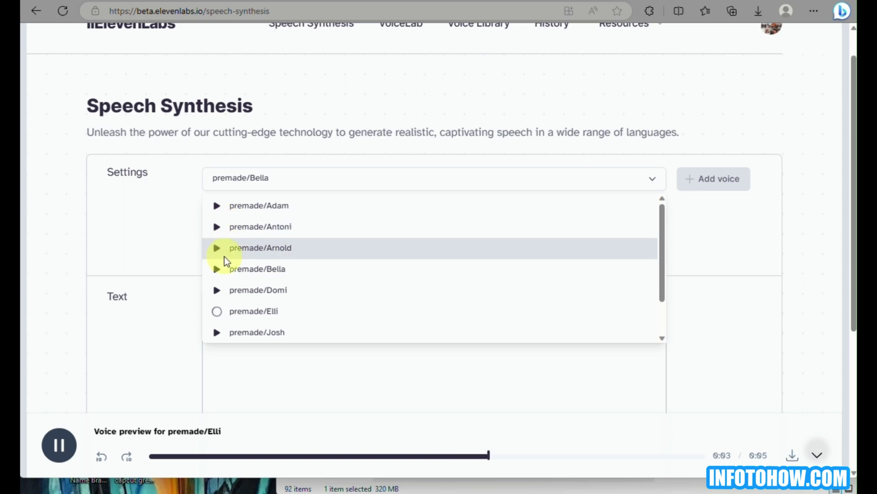
pyautogui.scroll(-2, 225, 284)
pyautogui.click(220, 305)
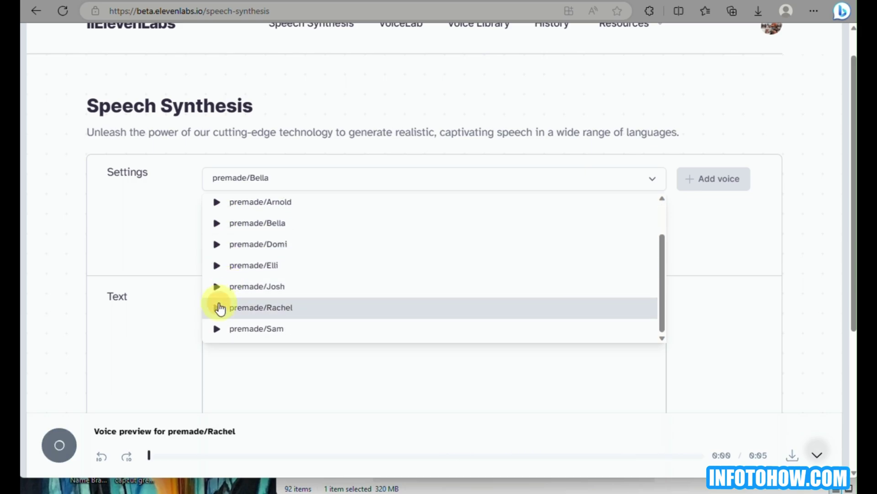
pyautogui.click(218, 308)
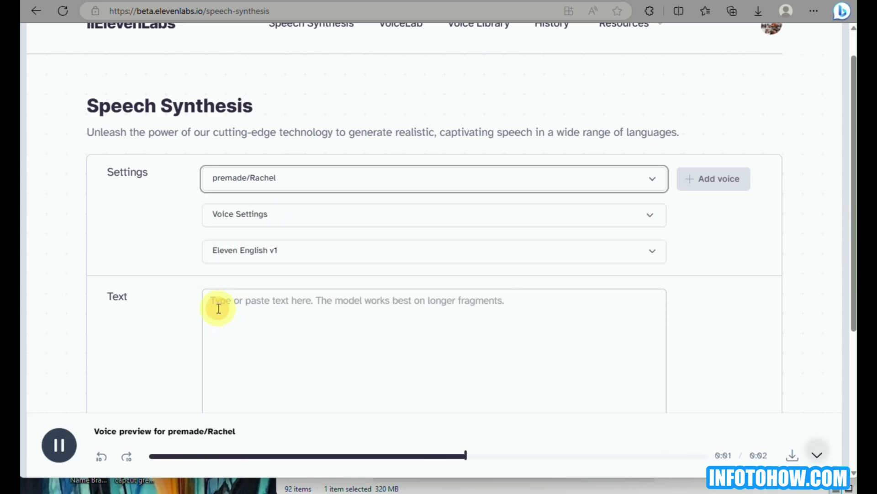
# Set the speech synthesis voice to premade/Bella and expand the Voice Settings
pyautogui.click(296, 179)
pyautogui.scroll(-3, 261, 319)
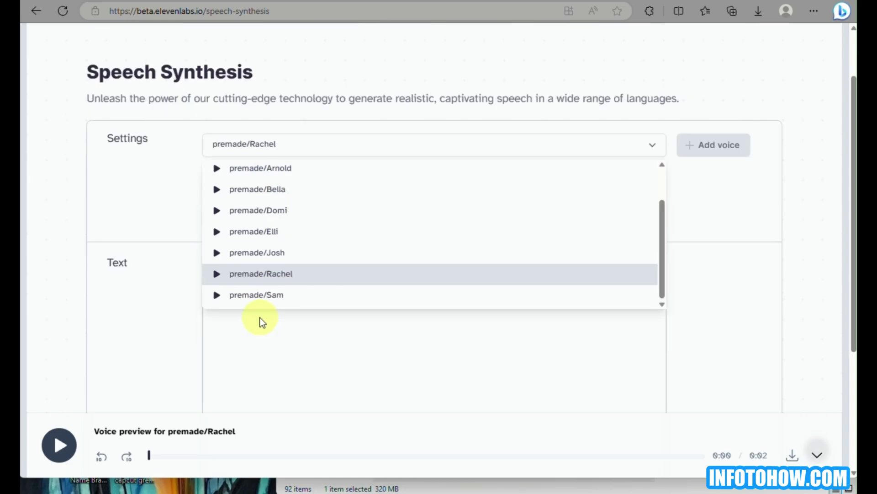
pyautogui.scroll(2, 261, 317)
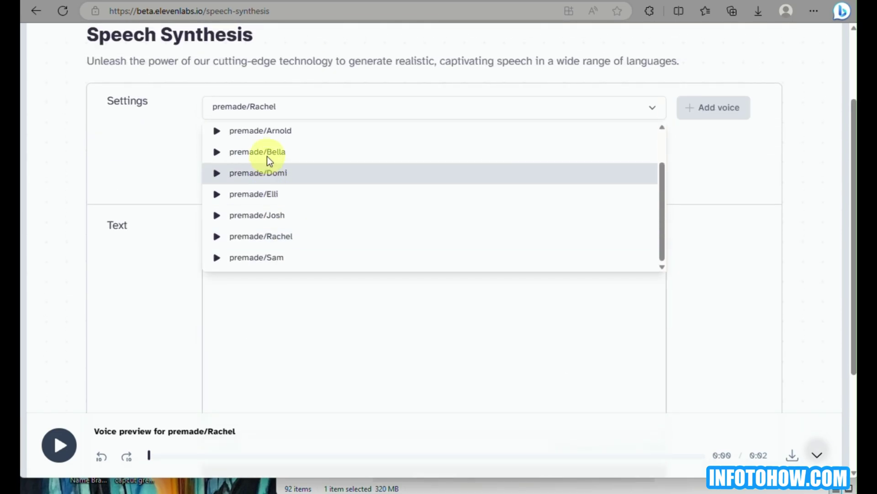
pyautogui.click(223, 151)
pyautogui.click(223, 153)
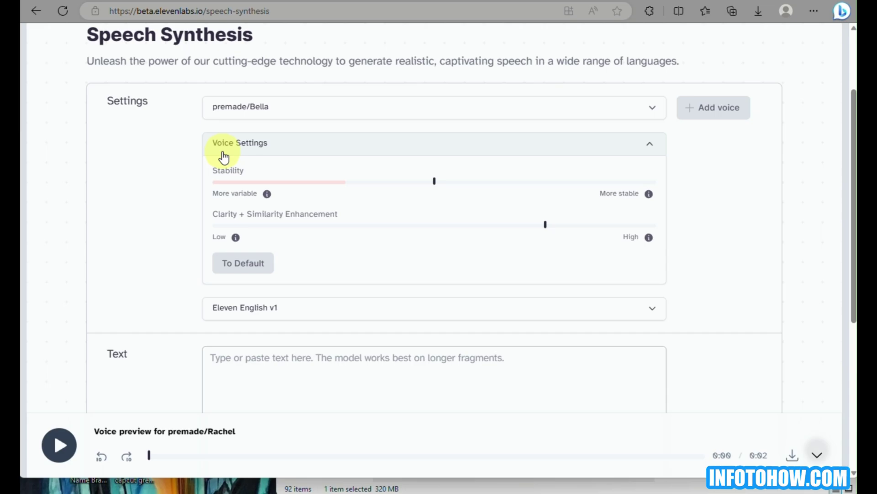
# Reset the voice settings to default and look at the model choice, keeping Eleven English v1
pyautogui.click(249, 268)
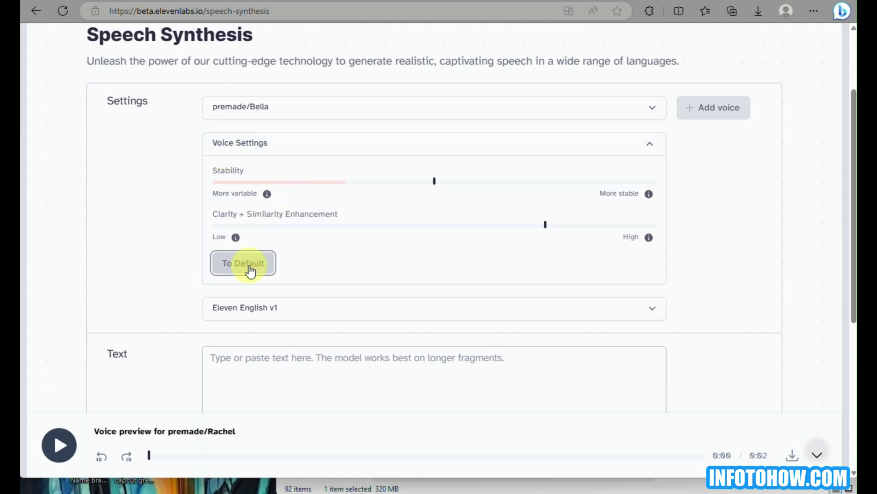
pyautogui.click(265, 307)
pyautogui.click(114, 320)
# Copy the Samantha story from ChatGPT and paste it into the speech synthesis text field, replacing any other content there
pyautogui.scroll(-2, 320, 306)
pyautogui.click(332, 302)
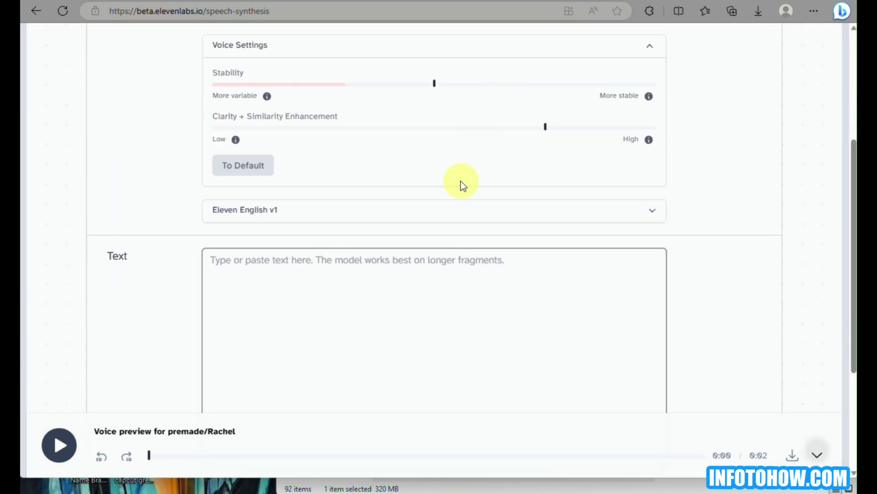
pyautogui.hotkey('ctrl', 'v')
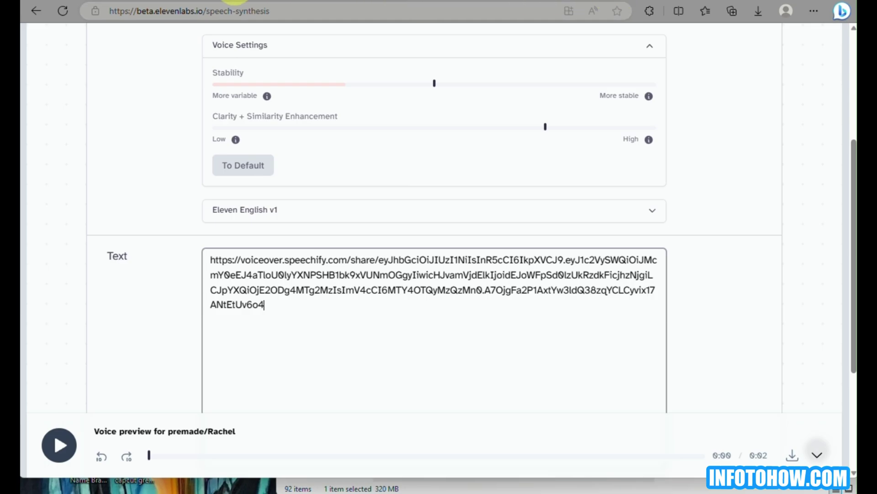
pyautogui.click(235, 1)
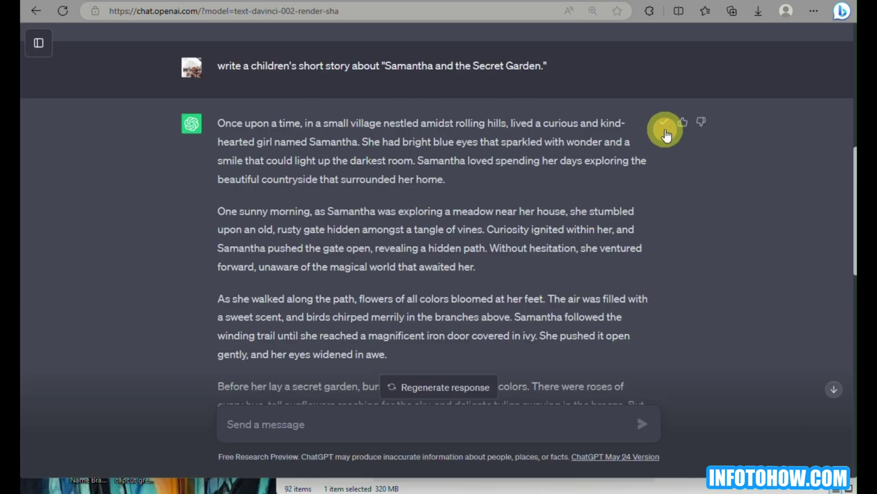
pyautogui.hotkey('ctrl', 'Tab')
pyautogui.click(358, 258)
pyautogui.hotkey('ctrl', 'a')
pyautogui.hotkey('ctrl', 'v')
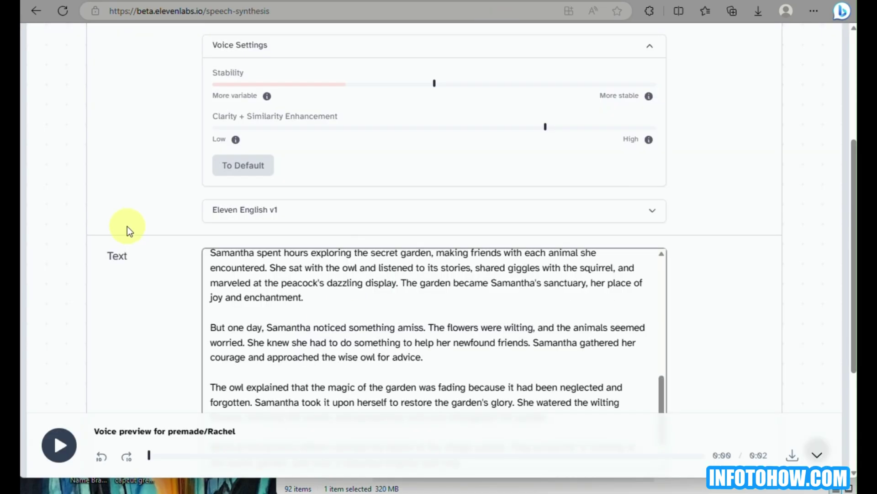
# Generate the story's speech audio with the Bella voice, listen to part of it and pause playback
pyautogui.scroll(-4, 359, 166)
pyautogui.click(326, 320)
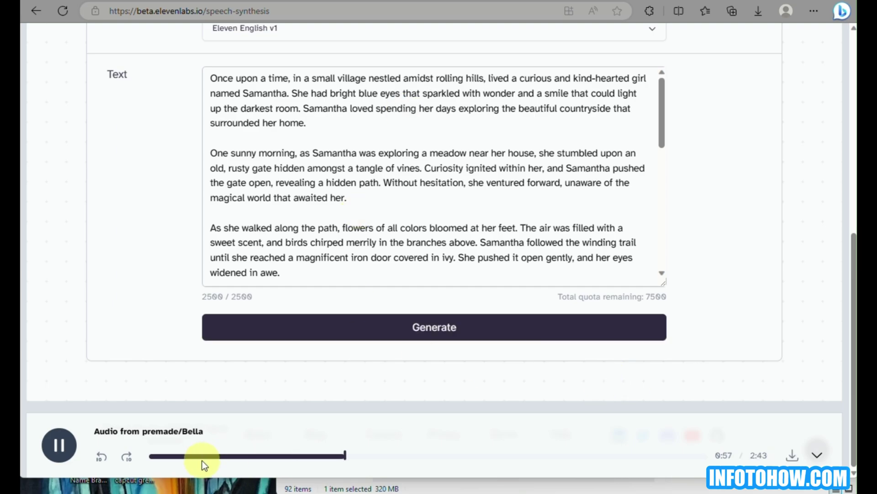
pyautogui.click(55, 455)
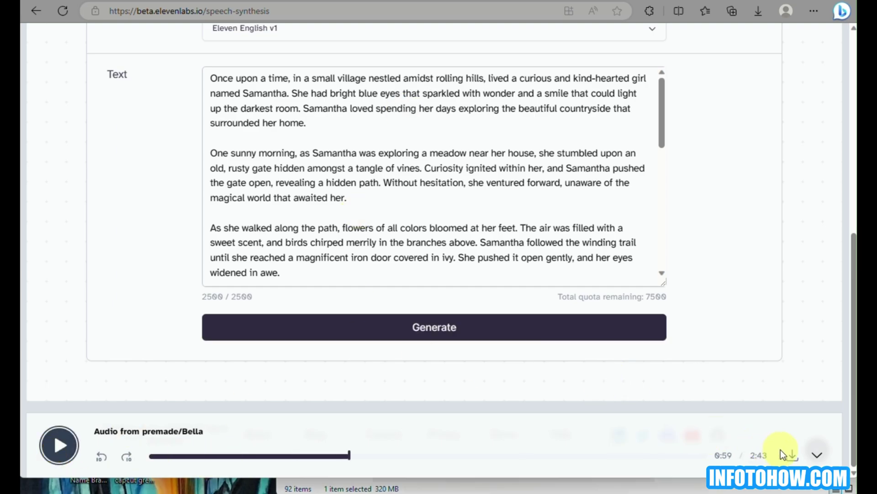
# Download the generated Bella audio and open the downloaded file synthesized_audio.mp3
pyautogui.click(818, 455)
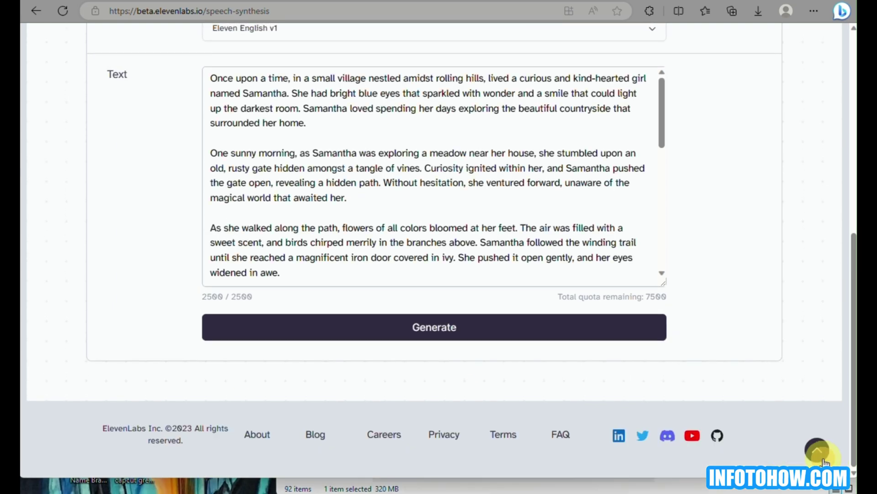
pyautogui.click(820, 455)
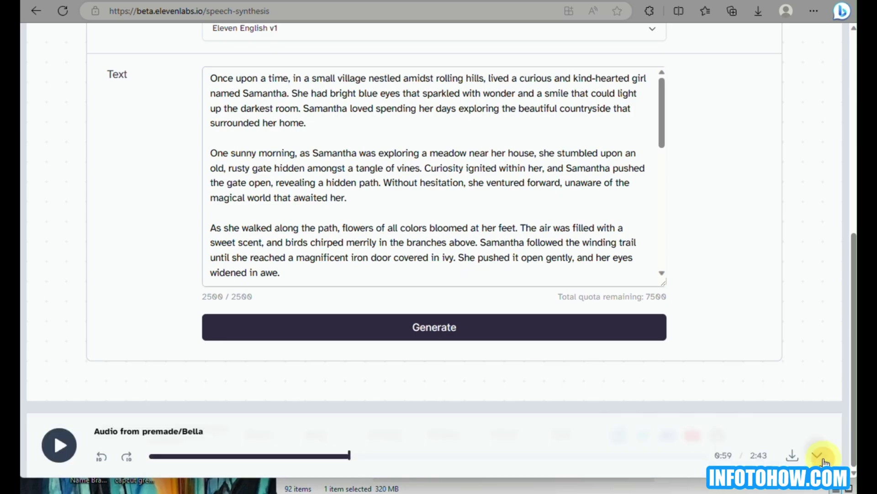
pyautogui.click(794, 456)
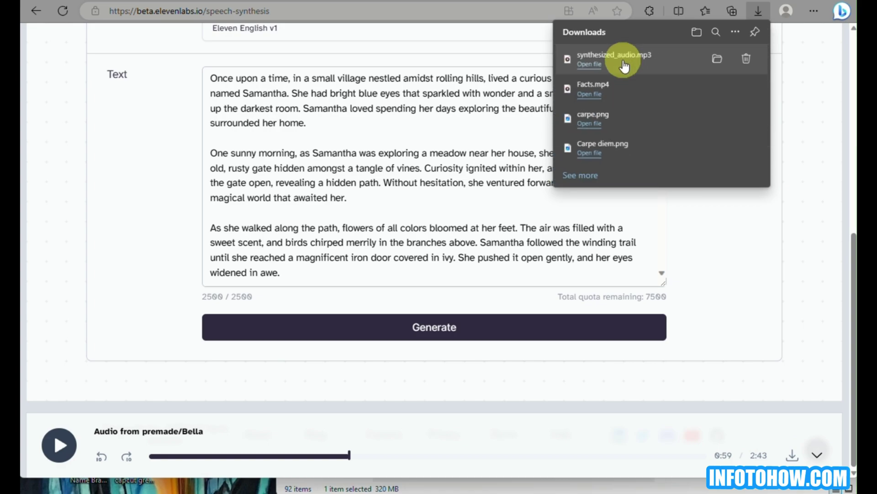
pyautogui.click(624, 66)
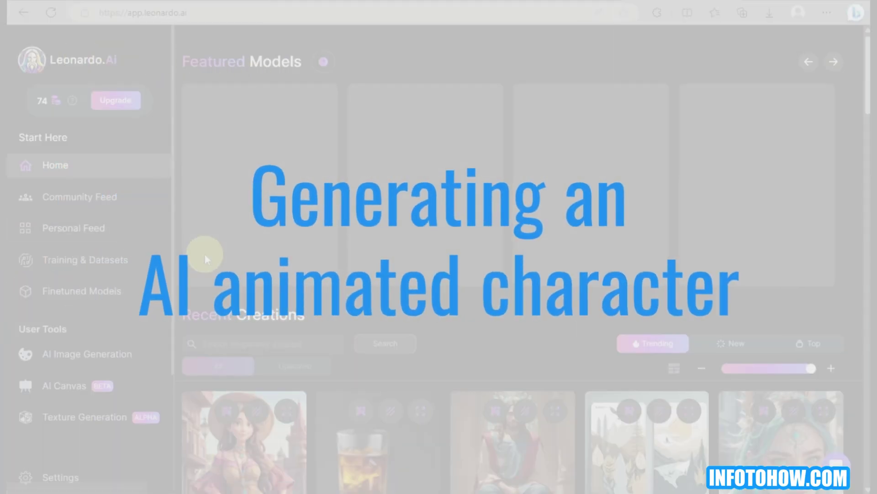
# Browse the Leonardo.Ai home page and go to the AI Image Generation tool
pyautogui.scroll(-10, 421, 263)
pyautogui.scroll(10, 421, 264)
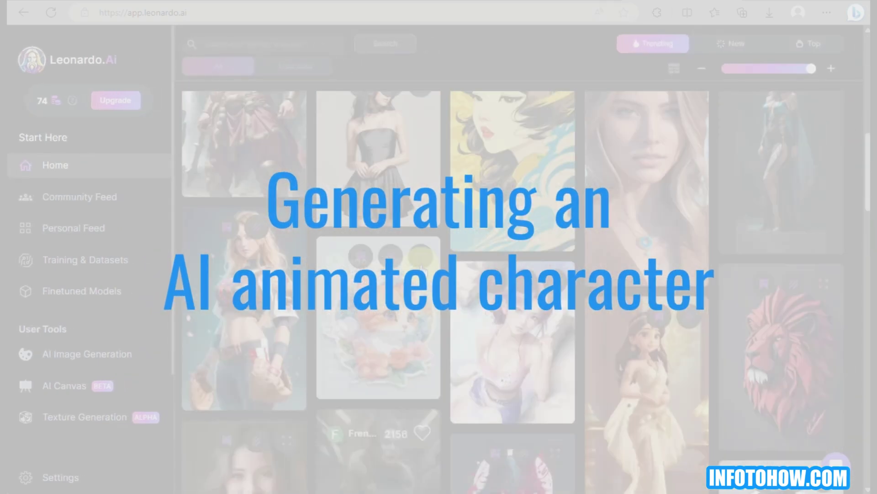
pyautogui.click(75, 369)
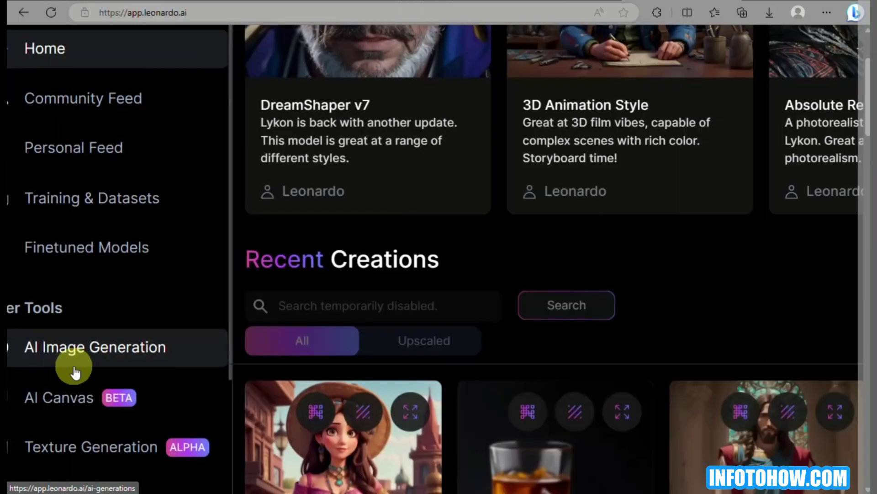
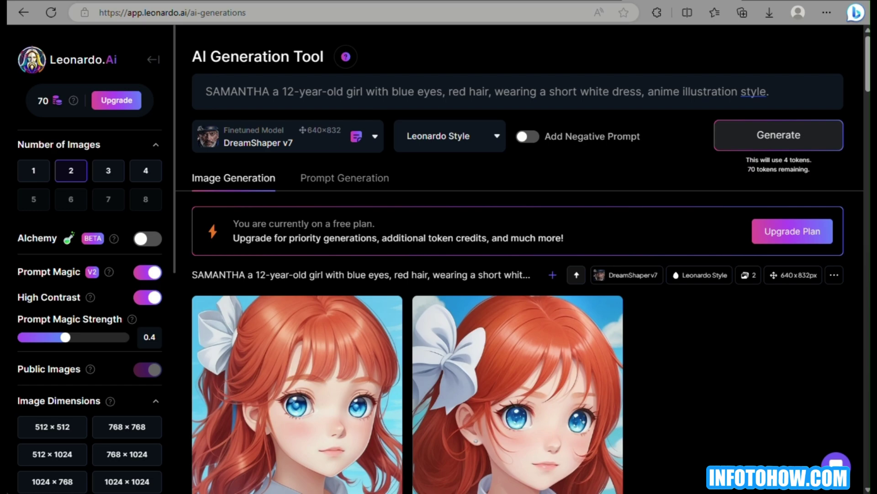
# Append "exploring the beautiful countryside that surrounded her home" to the Samantha prompt, generate the images and view them
pyautogui.click(794, 91)
pyautogui.write('exploring the beautiful countryside that surrounded her home')
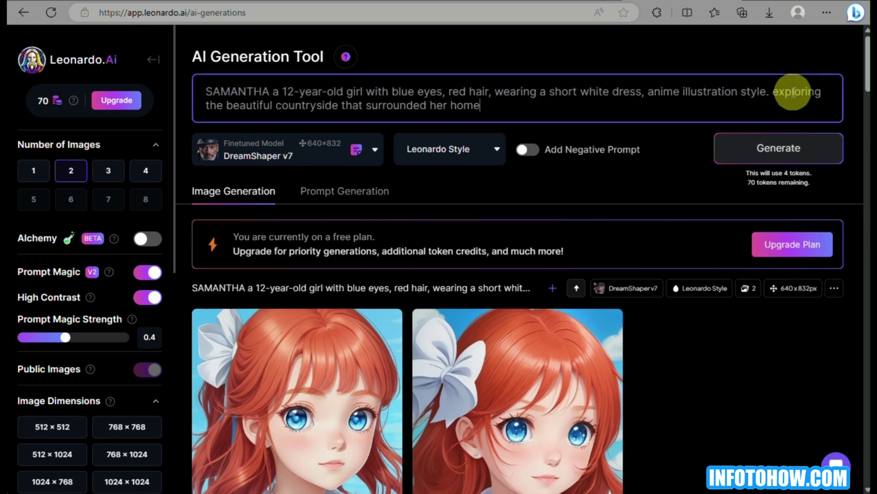
pyautogui.press('Return')
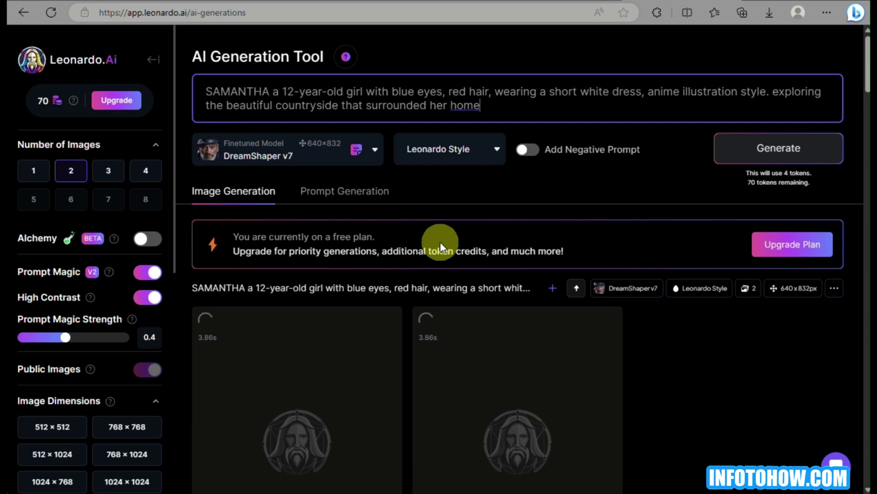
pyautogui.scroll(-7, 440, 242)
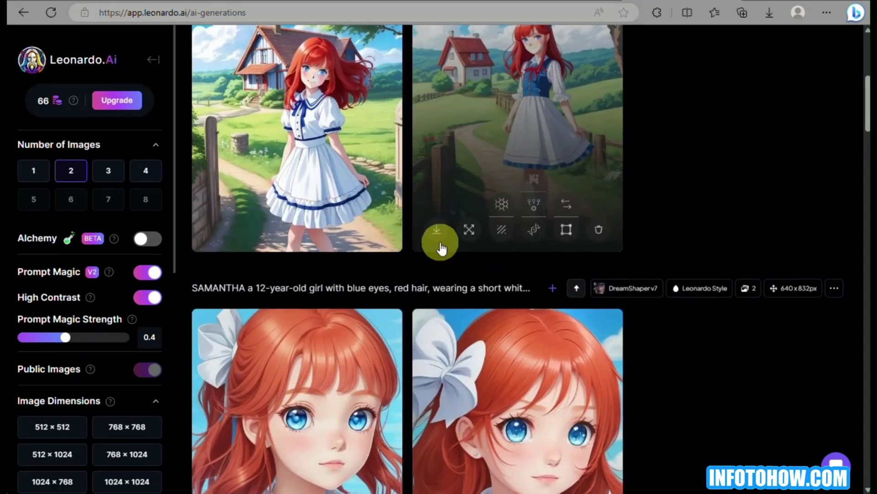
pyautogui.scroll(1, 673, 156)
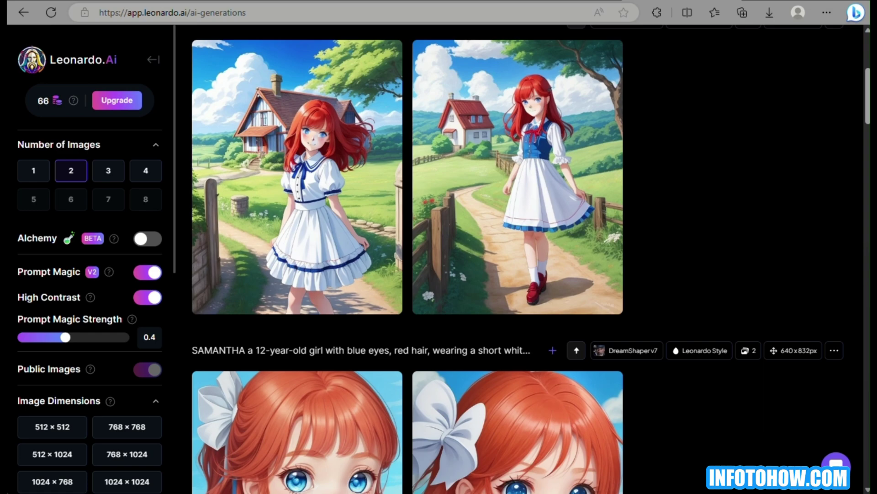
# Replace the prompt's scene text with "exploring a meadow near her house, she stumbled upon an old, rusty gate hidden amongst a tangle of vines." and generate images
pyautogui.scroll(5, 554, 182)
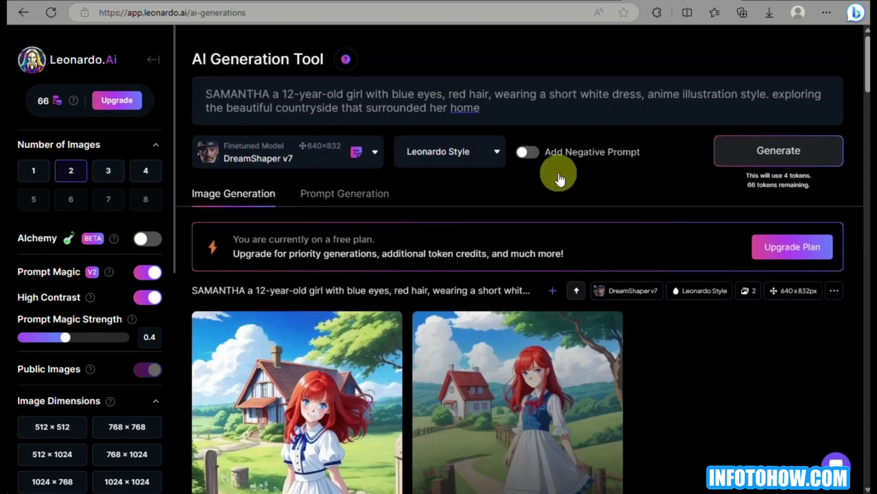
pyautogui.moveTo(773, 94); pyautogui.dragTo(773, 122)
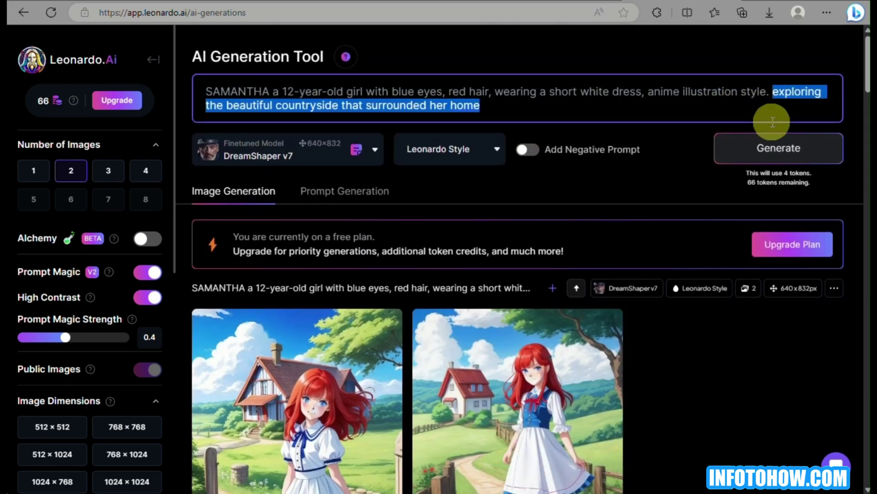
pyautogui.write('exploring a meadow near her house, she stumbled upon an old, rusty gate hidden amongst a tangle of vines.')
pyautogui.click(773, 140)
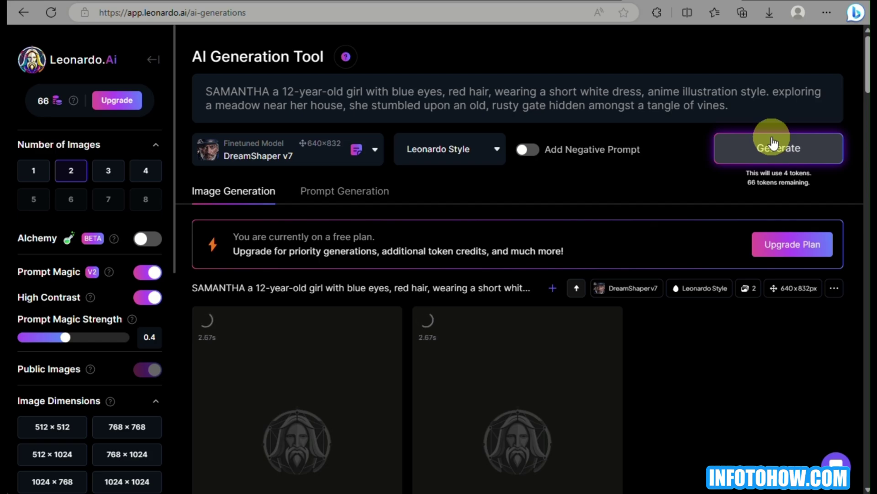
pyautogui.scroll(-5, 613, 185)
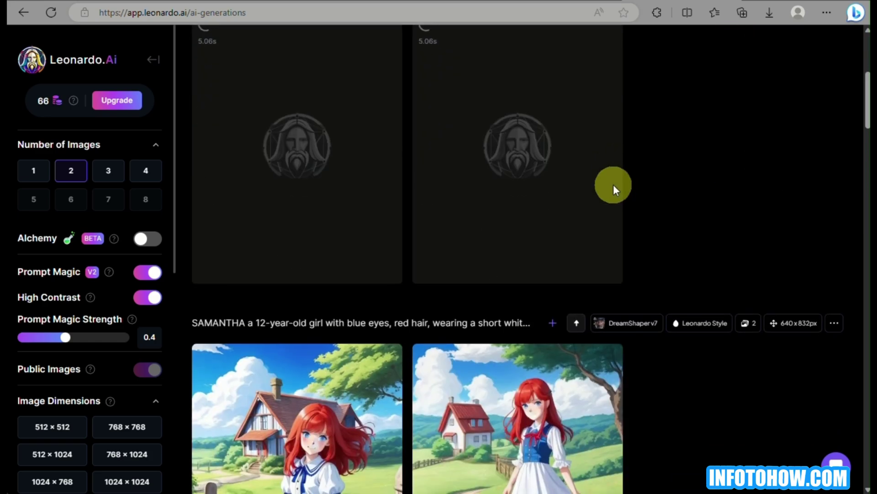
pyautogui.scroll(-4, 613, 185)
pyautogui.scroll(-8, 614, 190)
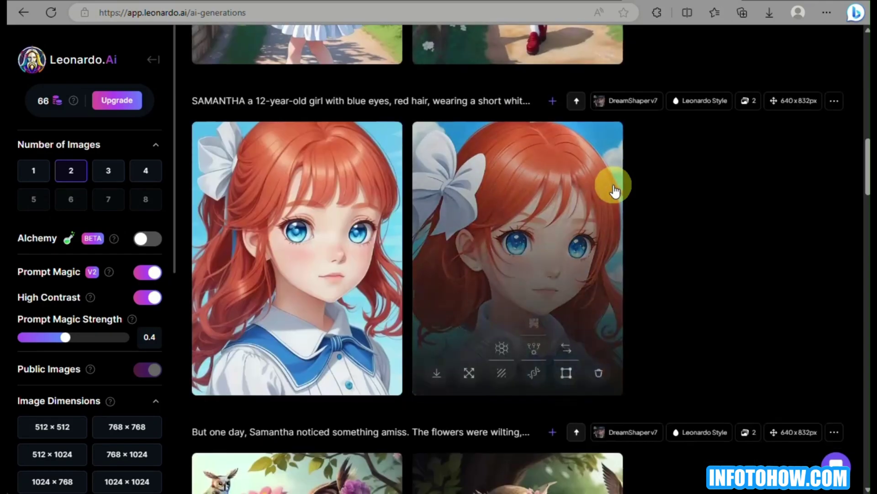
pyautogui.scroll(5, 614, 190)
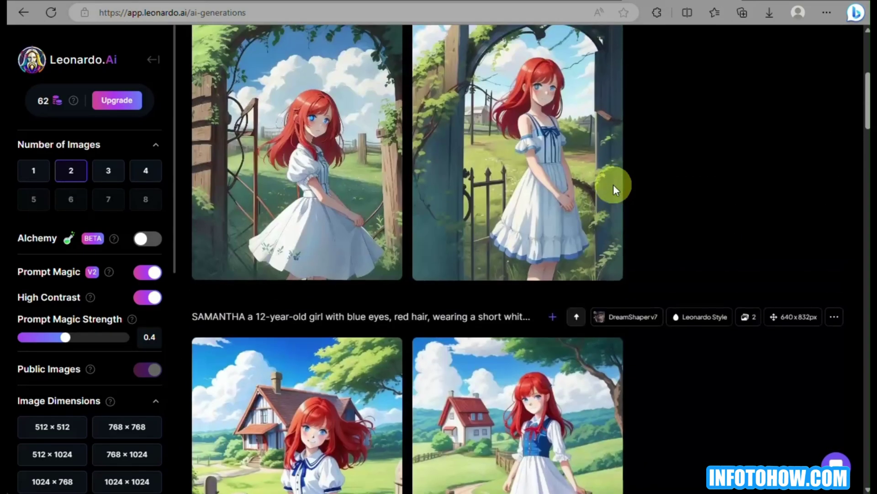
pyautogui.moveTo(614, 189)
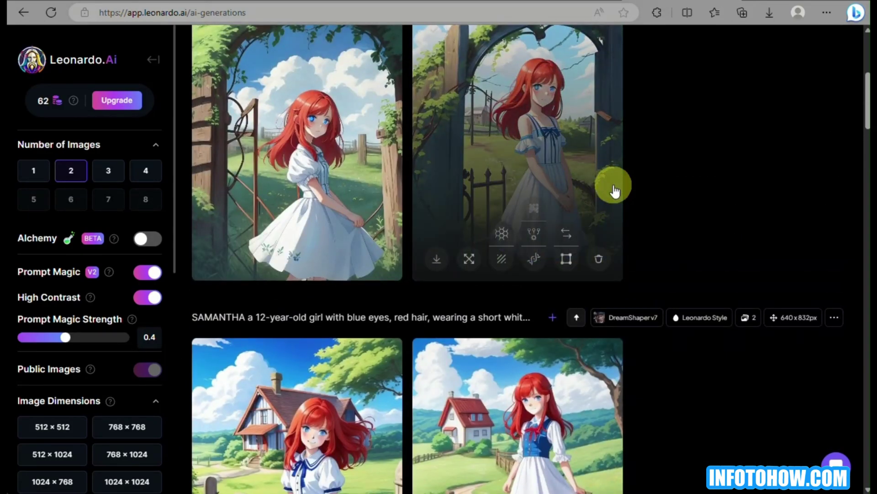
pyautogui.scroll(2, 614, 190)
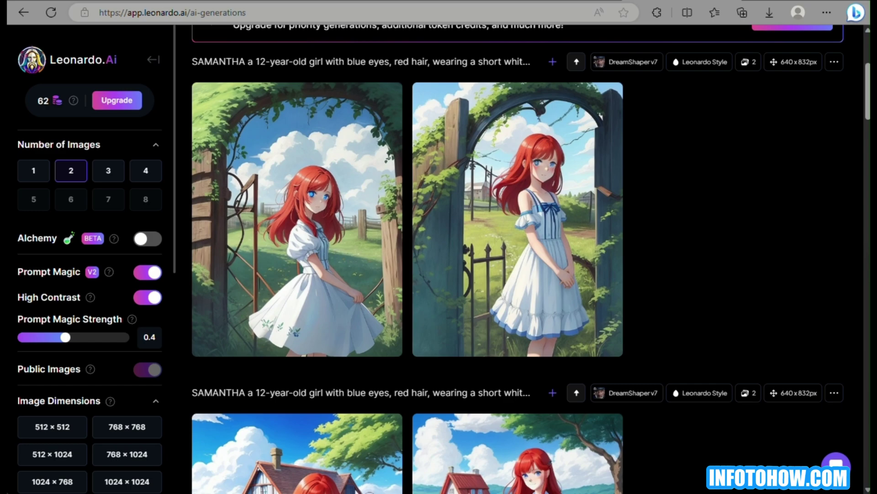
# Replace the prompt's scene text with "she walked along the path, flowers of all colors bloomed at her feet" and generate the images
pyautogui.scroll(5, 658, 174)
pyautogui.moveTo(799, 112); pyautogui.dragTo(772, 90)
pyautogui.write('she walked along the path, flowers of all colors bloomed at her feet')
pyautogui.click(806, 148)
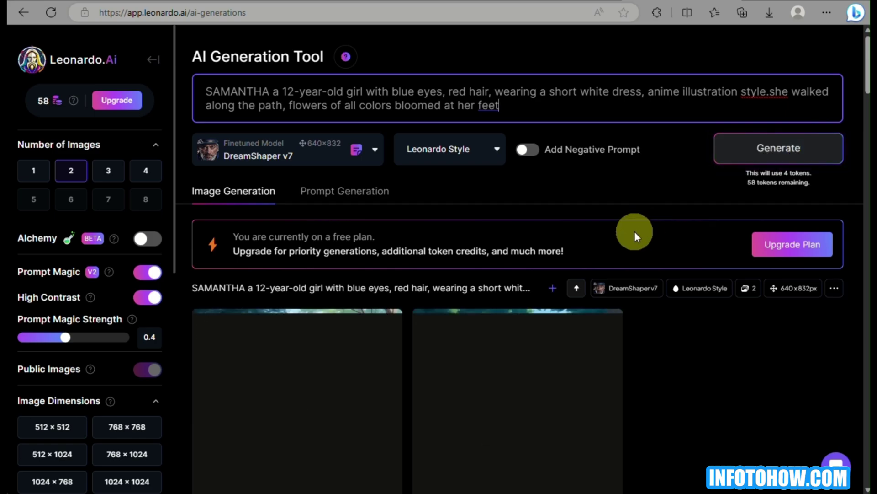
pyautogui.scroll(-3, 658, 350)
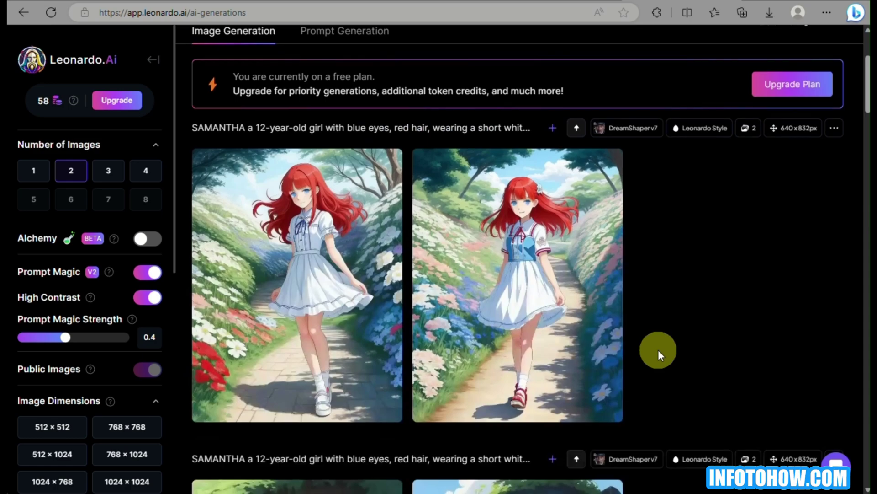
pyautogui.scroll(1, 658, 349)
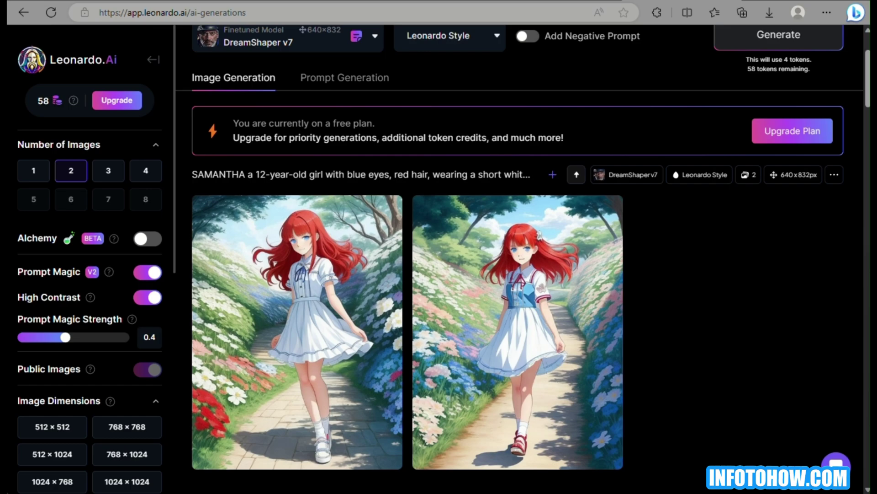
# Generate Samantha's scene "followed the winding trail until she reached a magnificent iron door covered in ivy. She pushed it open gently, and her eyes widened in awe."
pyautogui.scroll(1, 654, 300)
pyautogui.scroll(2, 630, 233)
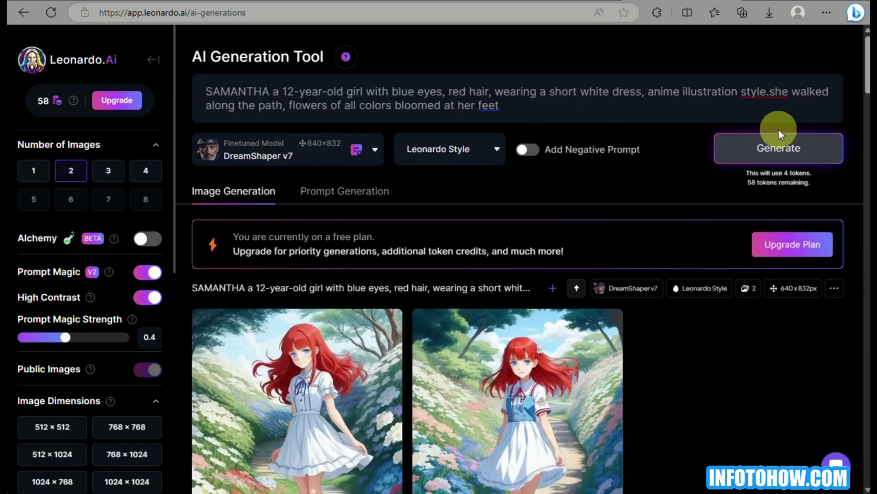
pyautogui.moveTo(771, 91); pyautogui.dragTo(788, 123)
pyautogui.write('followed the winding trail until she reached a magnificent iron door covered in ivy. She pushed it open gently, and her eyes widened in awe.')
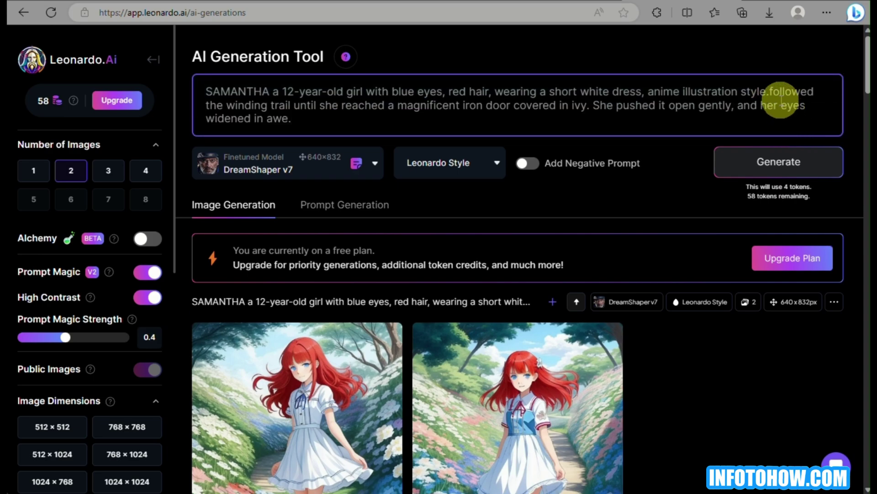
pyautogui.click(770, 91)
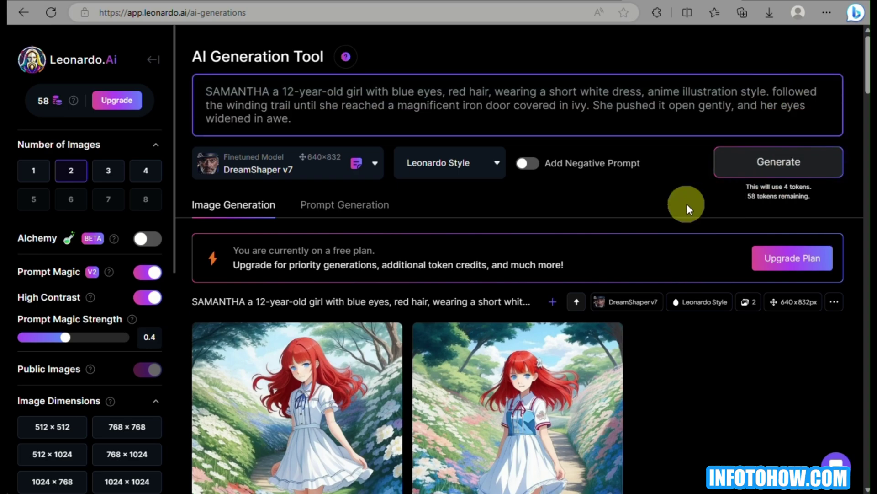
pyautogui.click(753, 161)
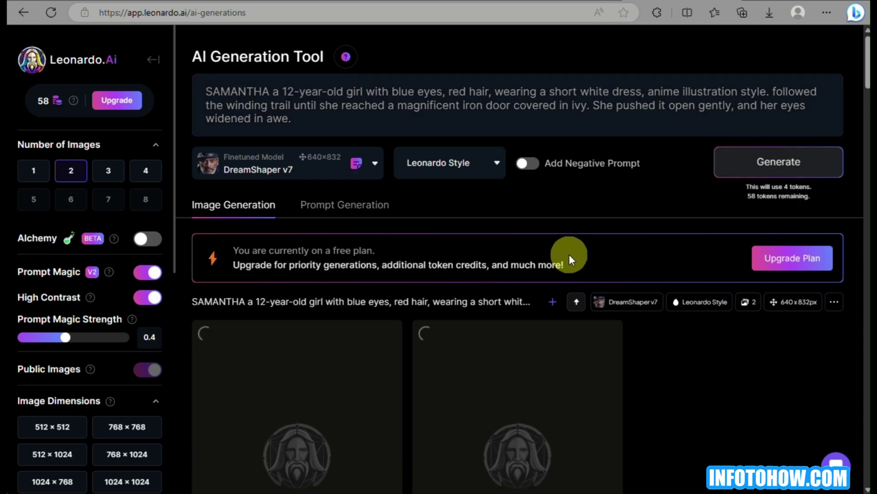
pyautogui.scroll(-8, 569, 254)
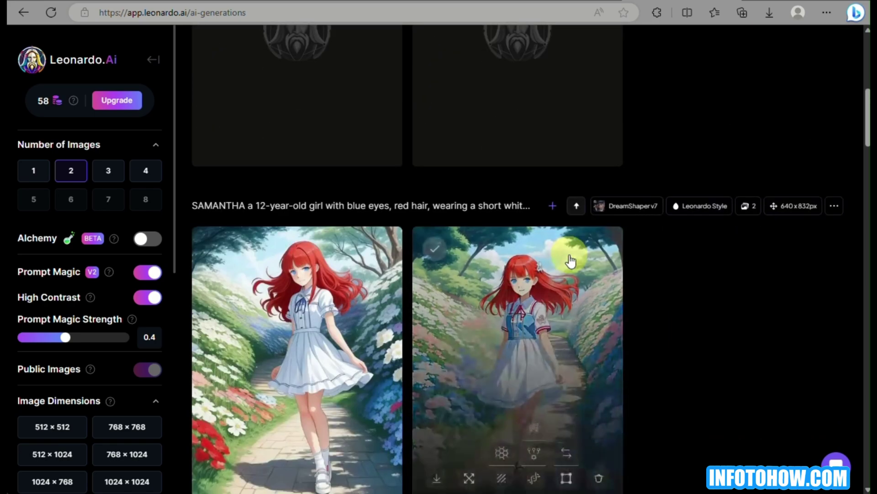
pyautogui.scroll(-10, 571, 261)
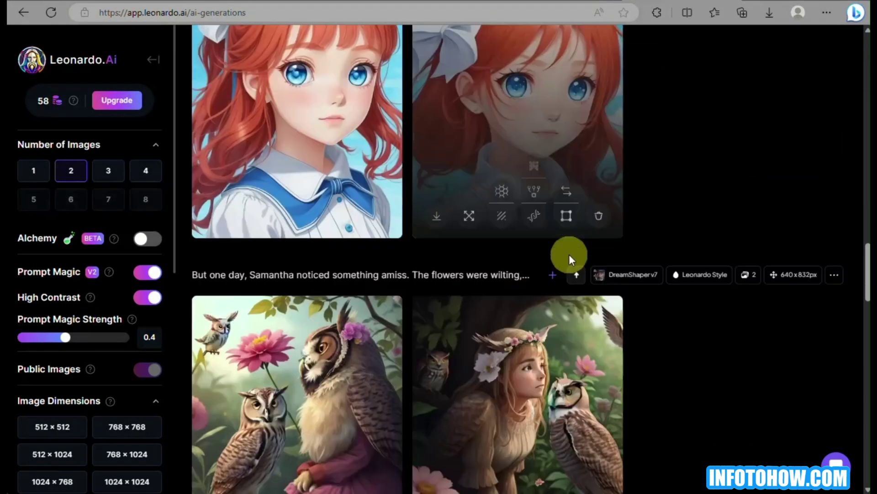
# Replace the prompt's scene text with "a secret garden, bursting with life and vibrant colors. There were roses of every hue." and generate the images
pyautogui.scroll(15, 570, 260)
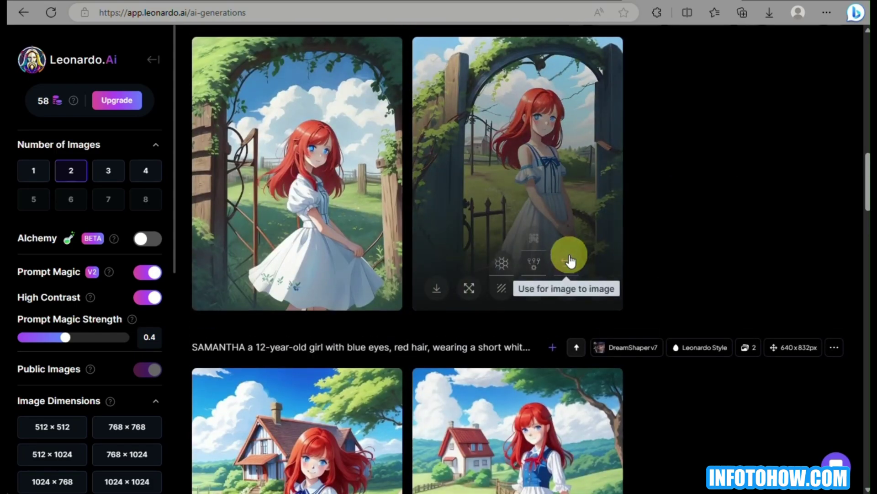
pyautogui.scroll(5, 570, 261)
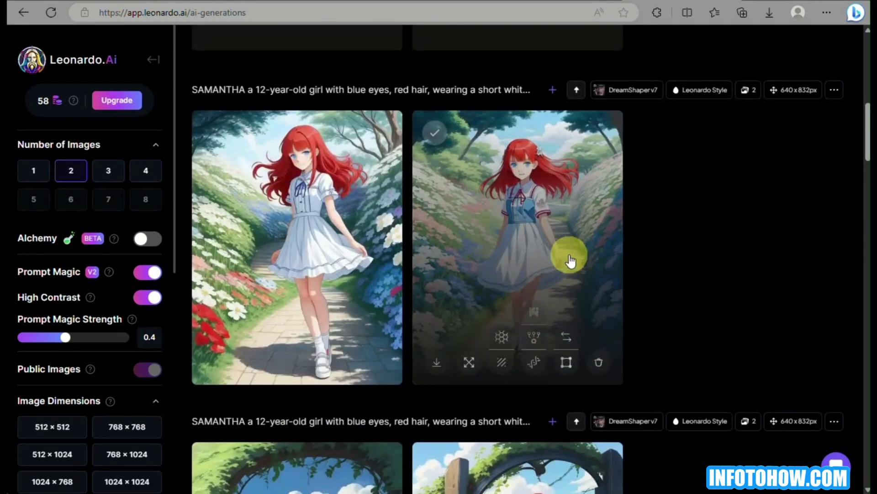
pyautogui.scroll(6, 569, 255)
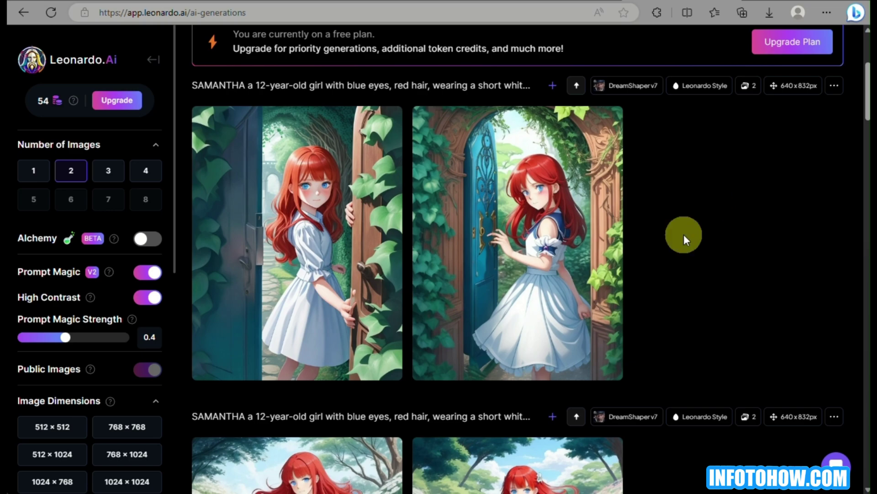
pyautogui.scroll(5, 679, 235)
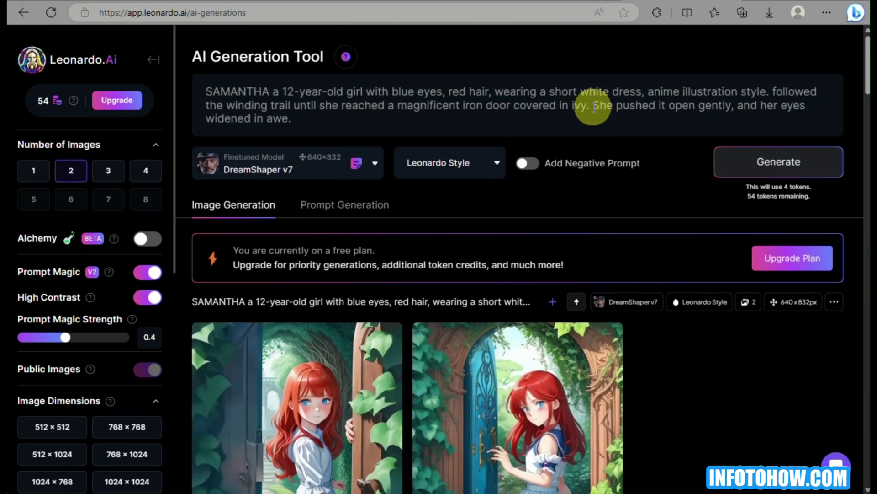
pyautogui.click(774, 92)
pyautogui.moveTo(774, 92); pyautogui.dragTo(796, 114)
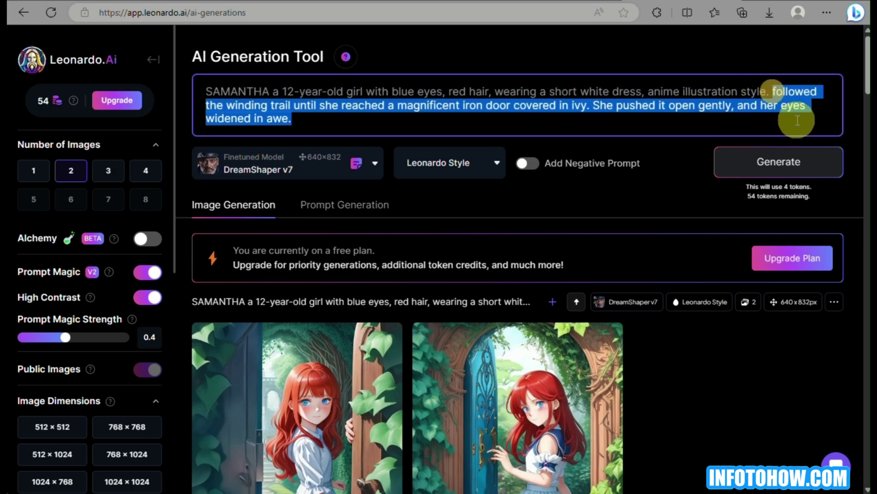
pyautogui.hotkey('ctrl', 'v')
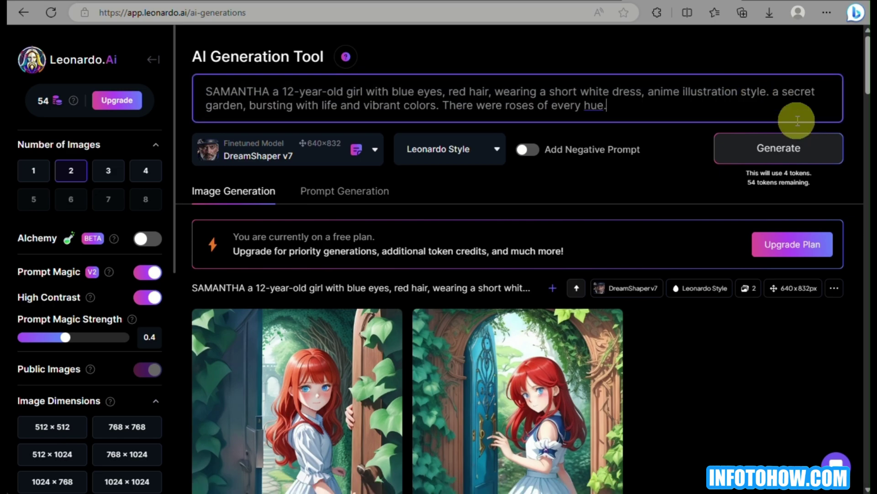
pyautogui.hotkey('ctrl', 'Return')
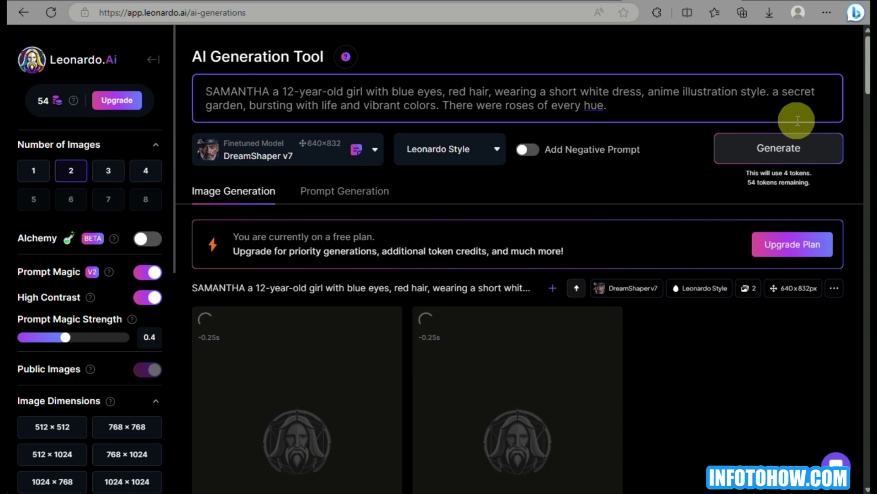
pyautogui.scroll(-5, 668, 243)
pyautogui.scroll(-5, 667, 243)
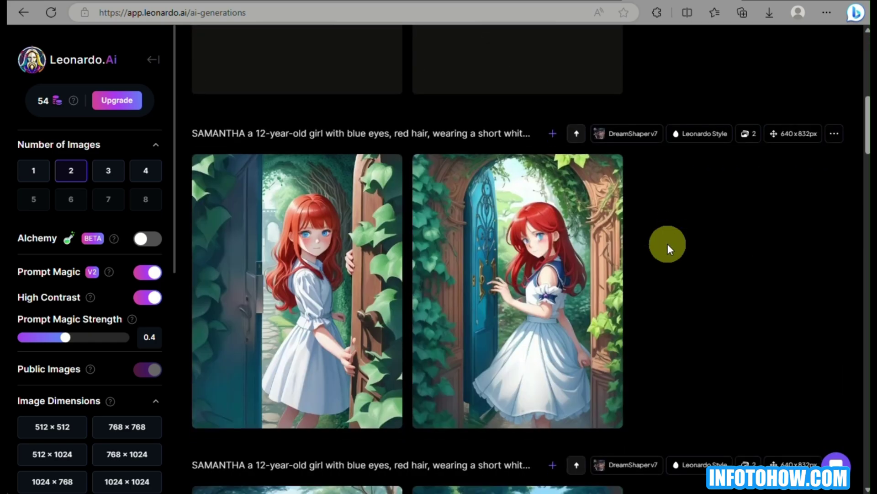
pyautogui.scroll(8, 667, 243)
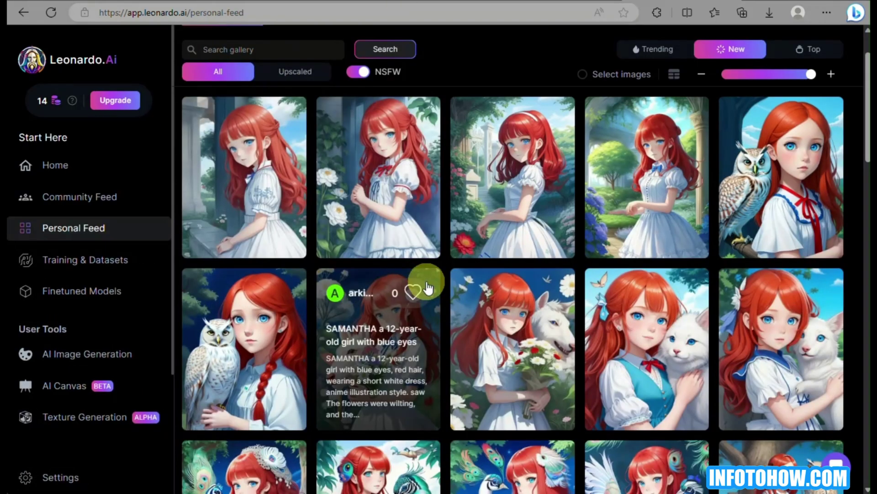
# Look through the generated Samantha story images in the Personal Feed
pyautogui.scroll(-10, 427, 288)
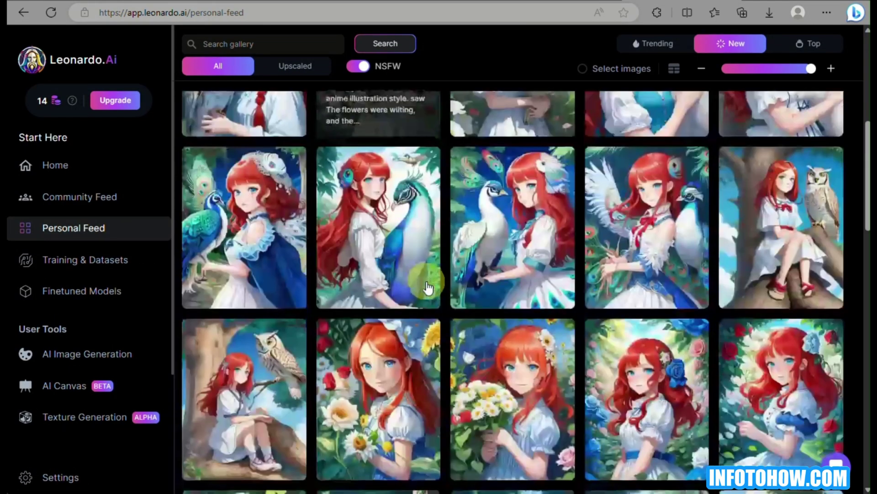
pyautogui.scroll(-5, 427, 287)
pyautogui.scroll(5, 427, 288)
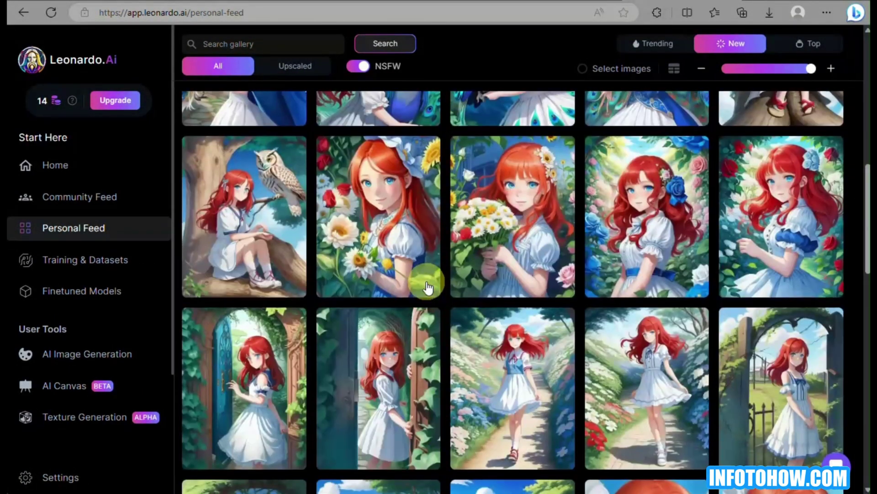
pyautogui.scroll(6, 428, 286)
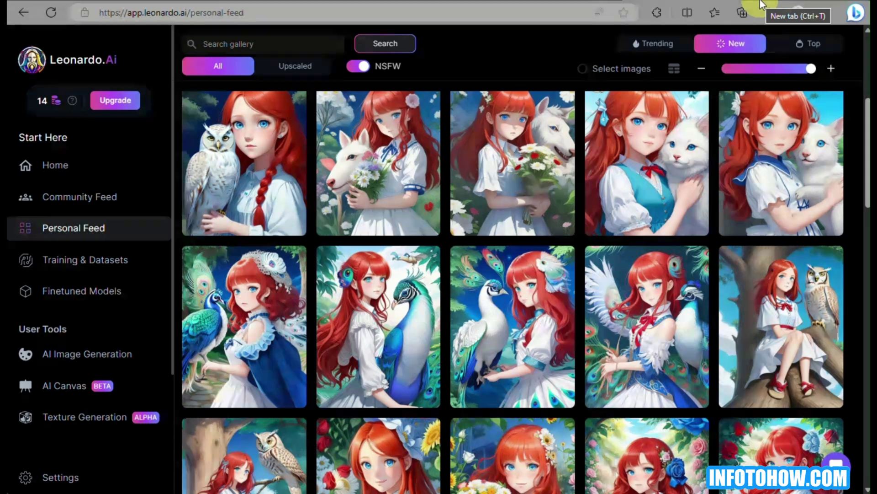
# Switch to the CapCut online editor and upload the synthesized_audio file to the project media
pyautogui.moveTo(790, 298)
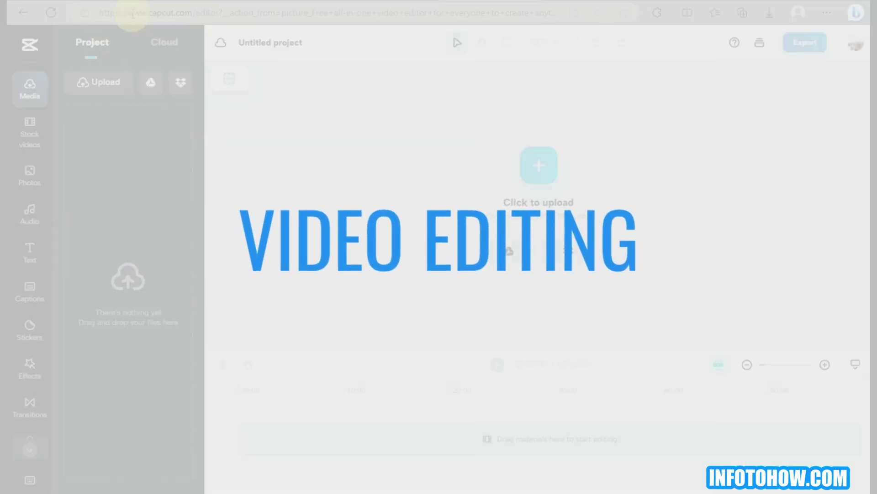
pyautogui.click(133, 14)
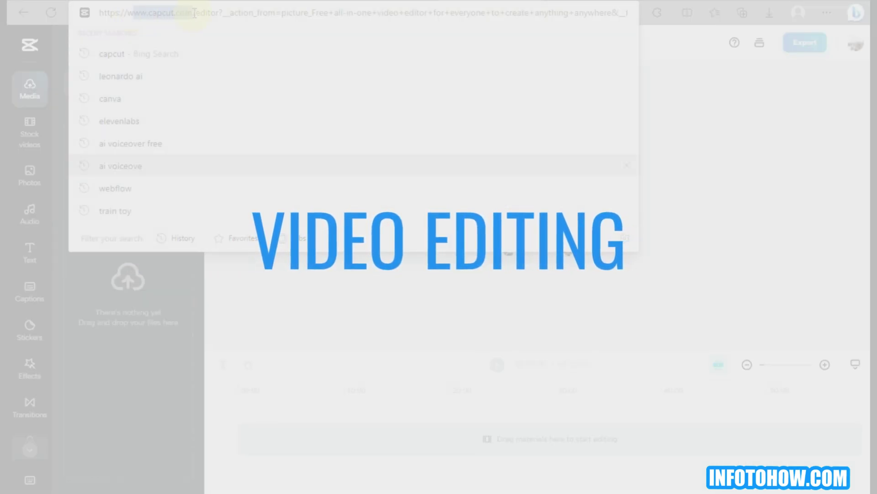
pyautogui.click(250, 288)
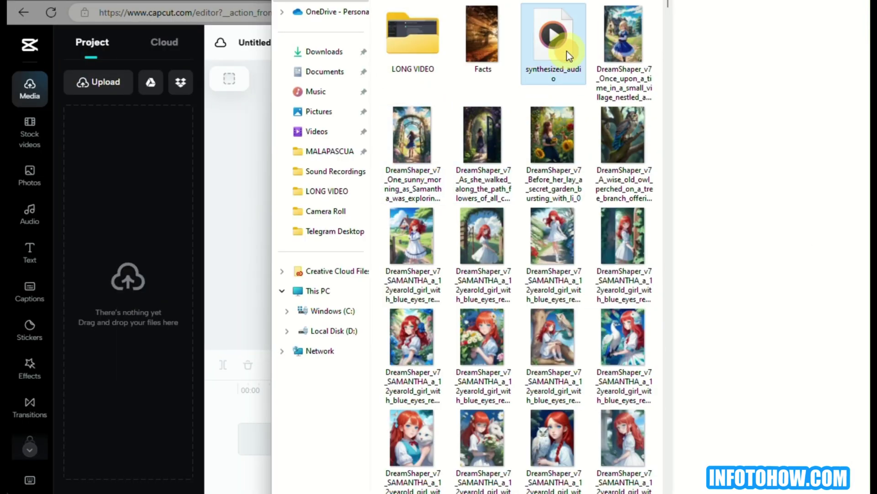
pyautogui.moveTo(567, 50); pyautogui.dragTo(183, 190)
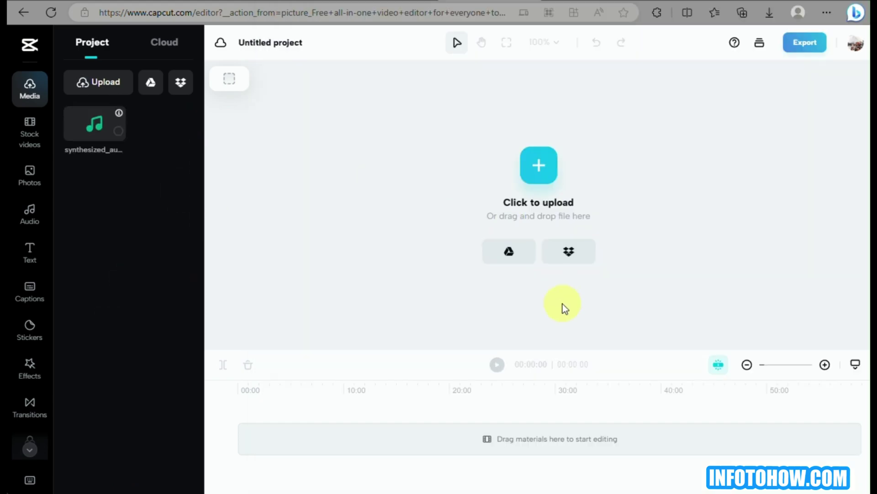
# Upload all the DreamShaper story images from the downloads folder to the project media
pyautogui.hotkey('alt', 'Tab')
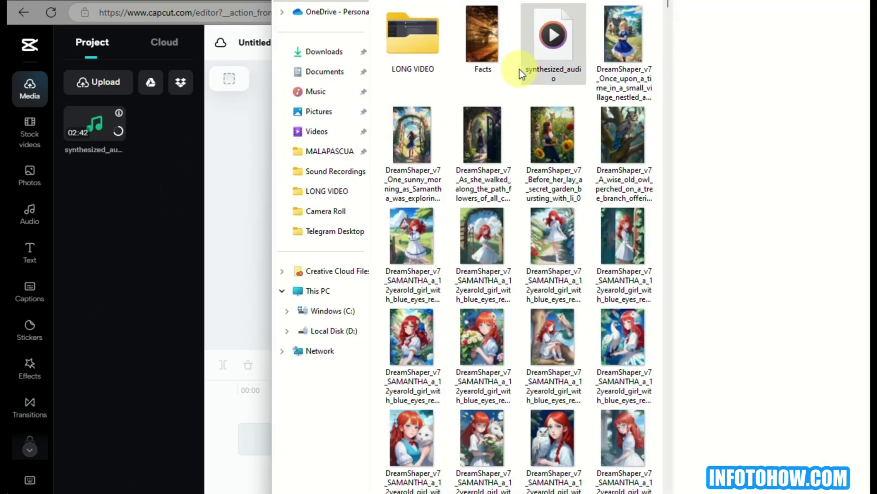
pyautogui.click(627, 55)
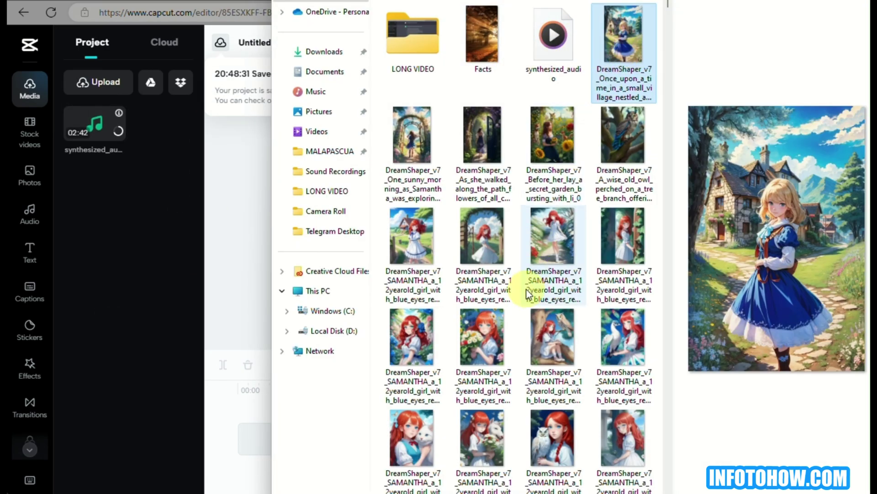
pyautogui.scroll(-6, 527, 290)
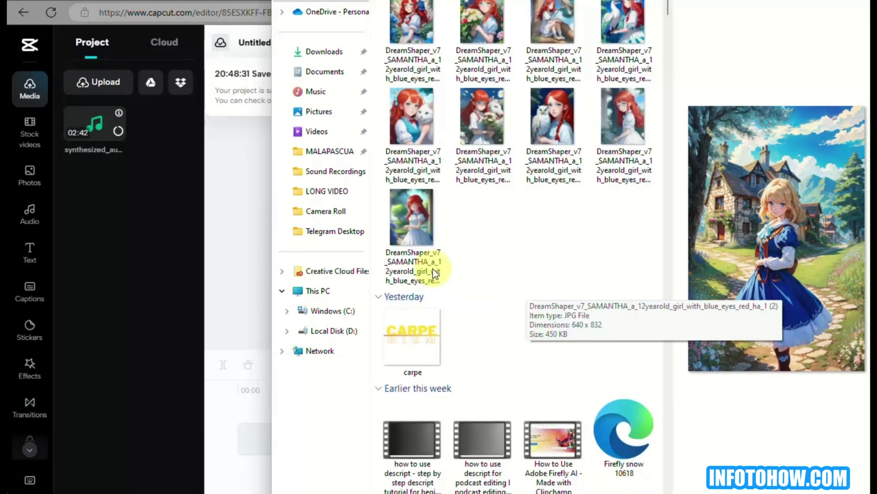
pyautogui.keyDown('shift'); pyautogui.click(423, 256); pyautogui.keyUp('shift')
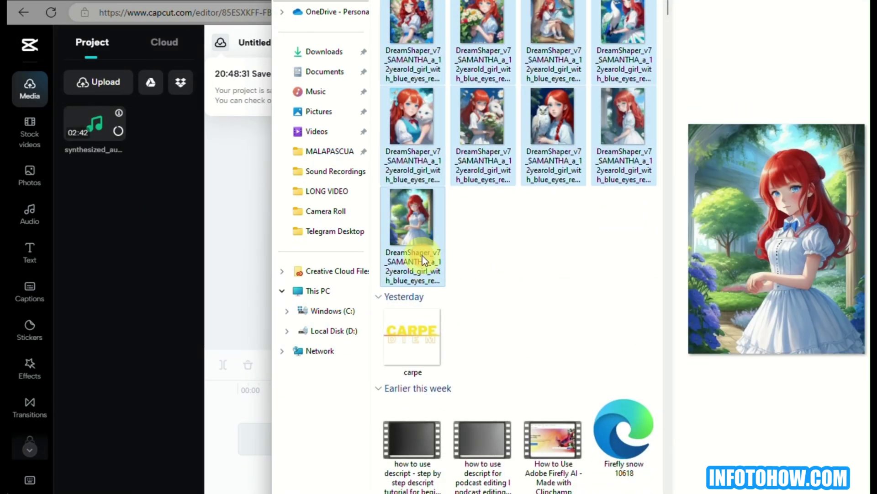
pyautogui.moveTo(422, 237); pyautogui.dragTo(157, 278)
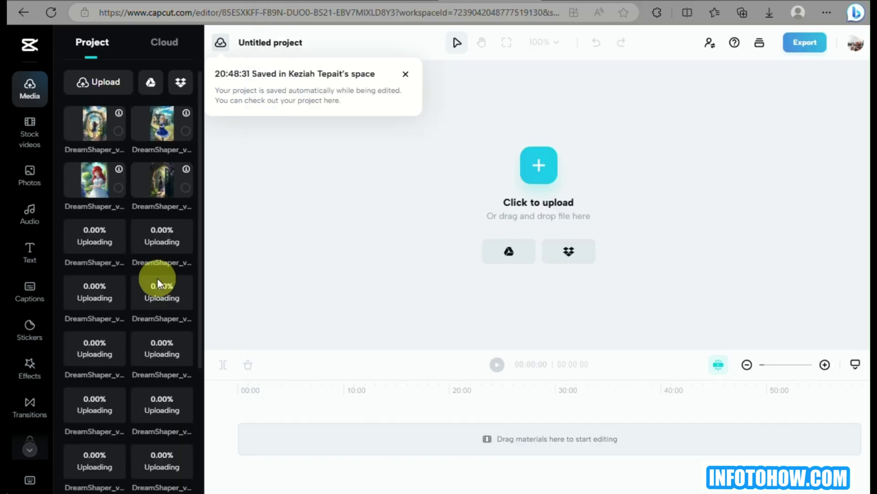
# Place the synthesized_audio clip at the start of the timeline and dismiss the onboarding tips
pyautogui.scroll(-5, 157, 278)
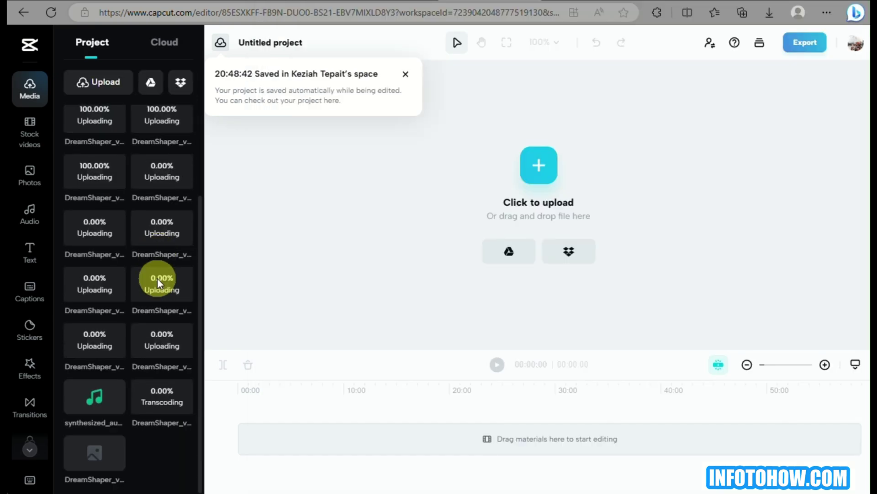
pyautogui.moveTo(97, 413); pyautogui.dragTo(237, 446)
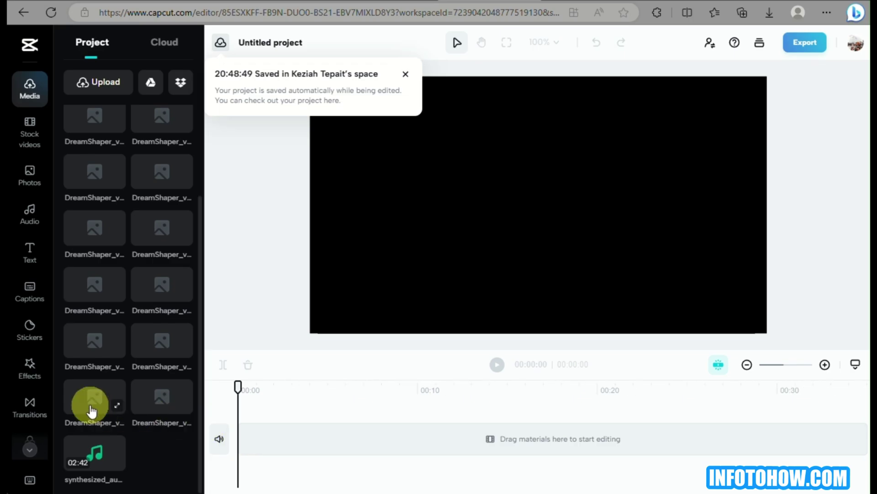
pyautogui.moveTo(93, 454); pyautogui.dragTo(236, 459)
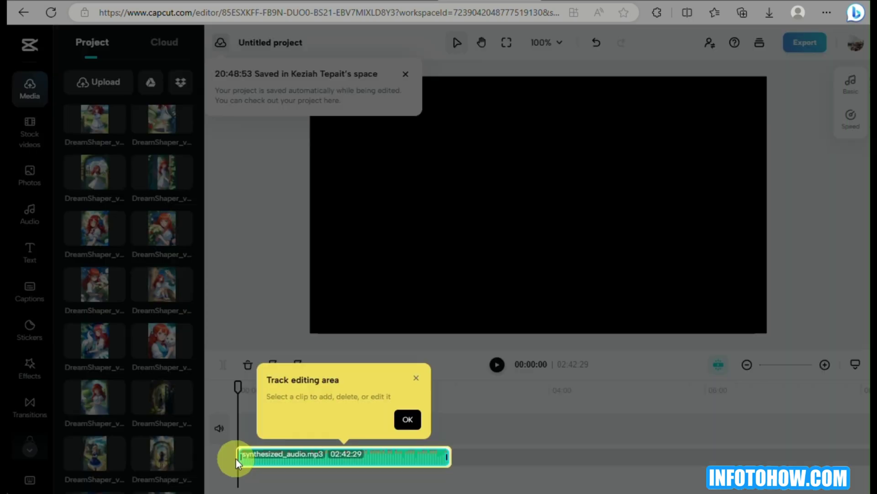
pyautogui.click(414, 420)
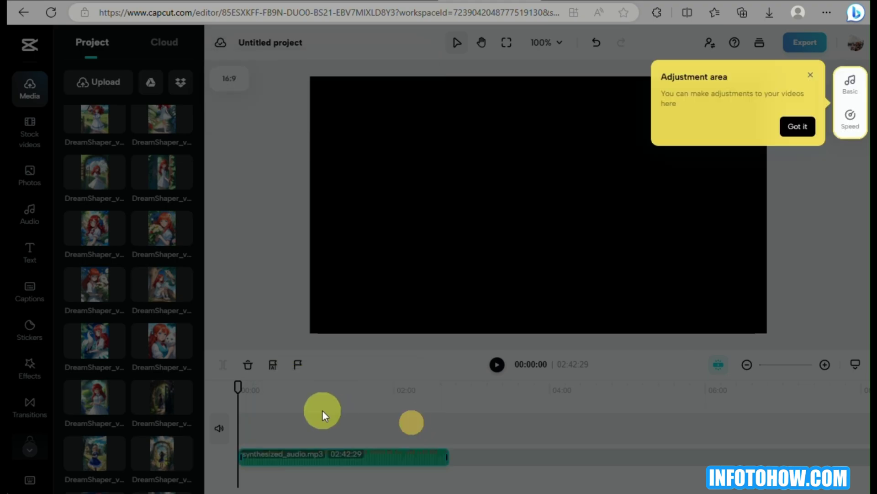
pyautogui.click(797, 127)
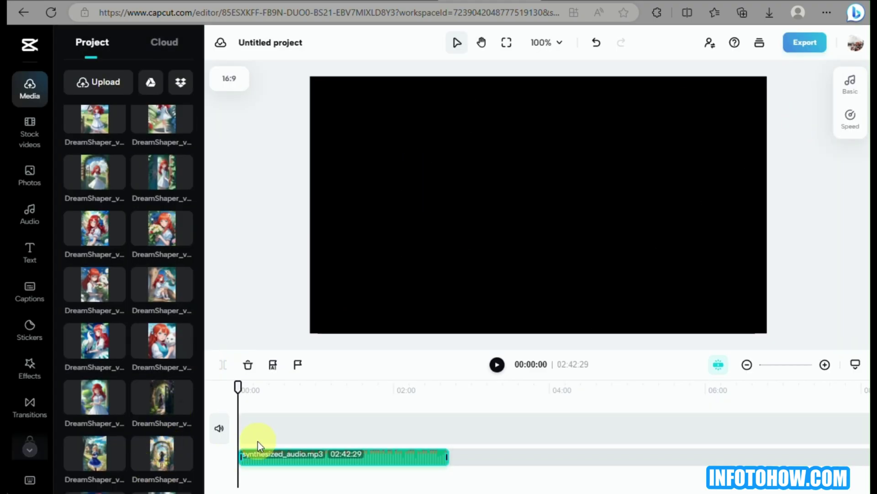
# Preview the start of the narration and try the blonde girl's village image at the start of the timeline
pyautogui.press('space')
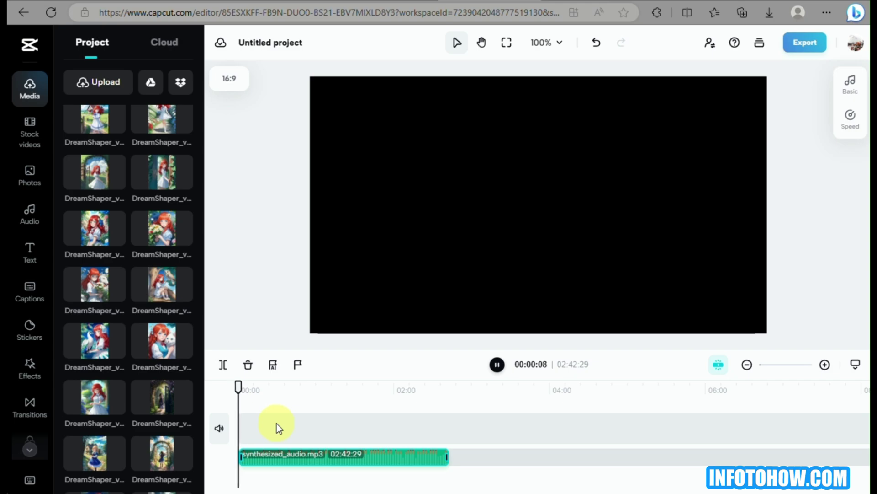
pyautogui.press('space')
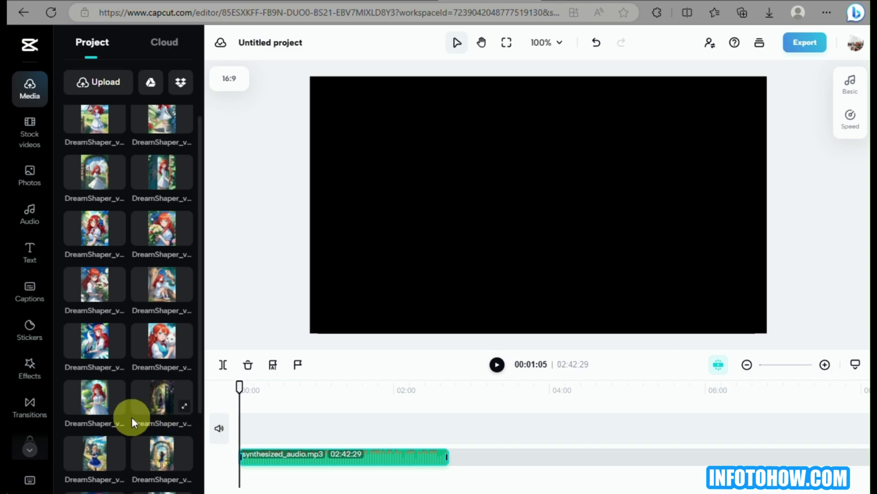
pyautogui.moveTo(105, 462); pyautogui.dragTo(248, 433)
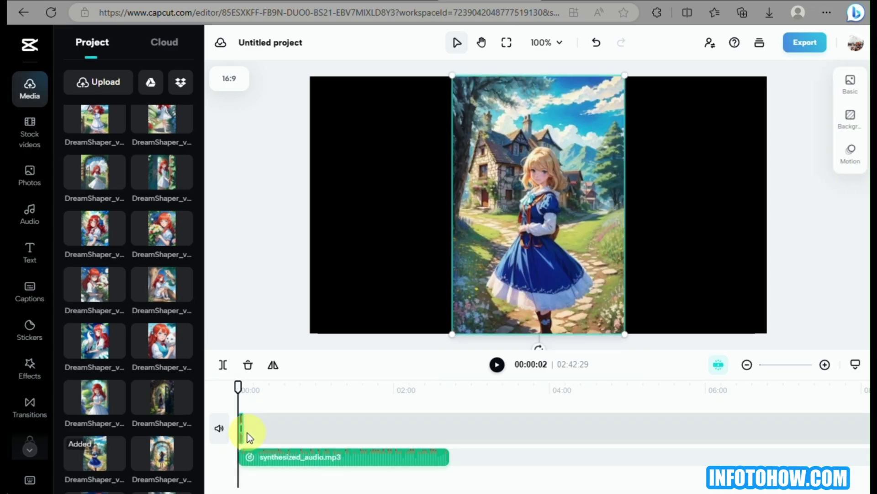
pyautogui.hotkey('ctrl', 'z')
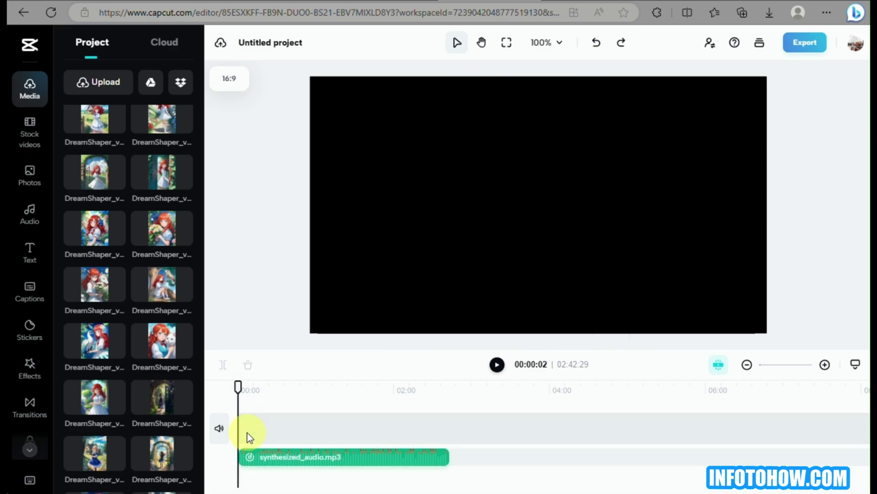
# Try placing the image of the red-haired girl by the house above the narration track, undoing each placement
pyautogui.scroll(2, 96, 402)
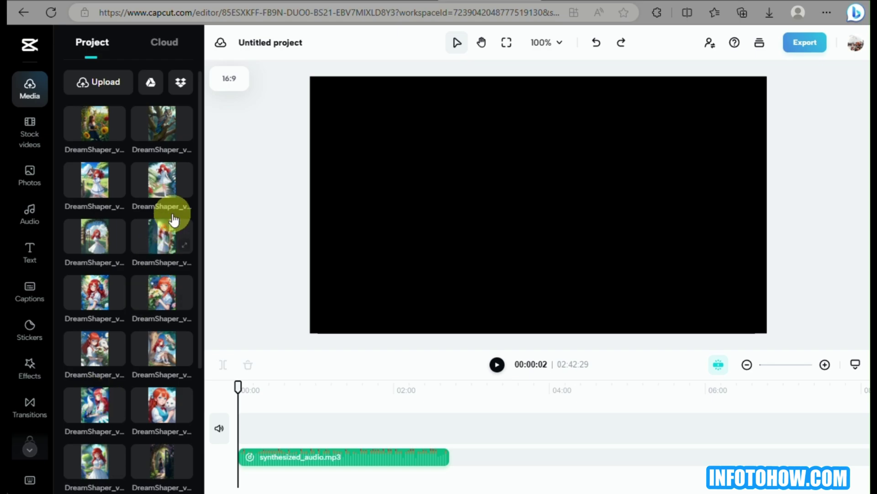
pyautogui.moveTo(97, 186); pyautogui.dragTo(238, 459)
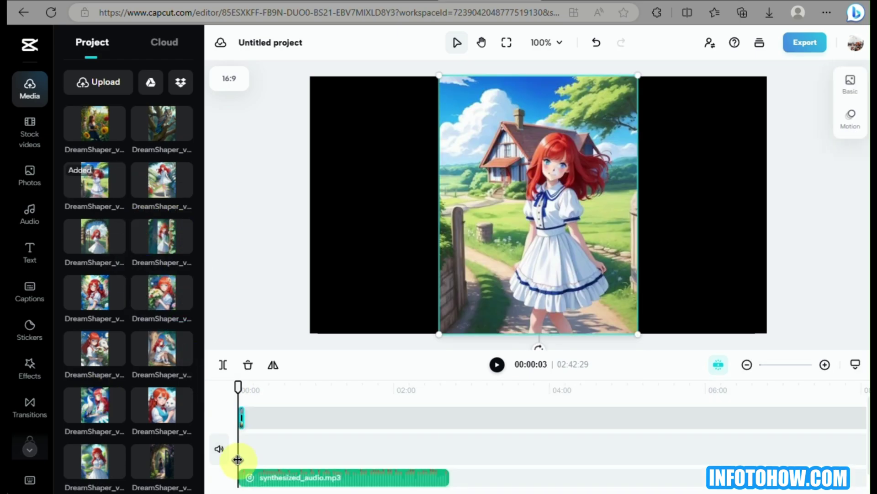
pyautogui.hotkey('ctrl', 'z')
pyautogui.moveTo(98, 180); pyautogui.dragTo(248, 459)
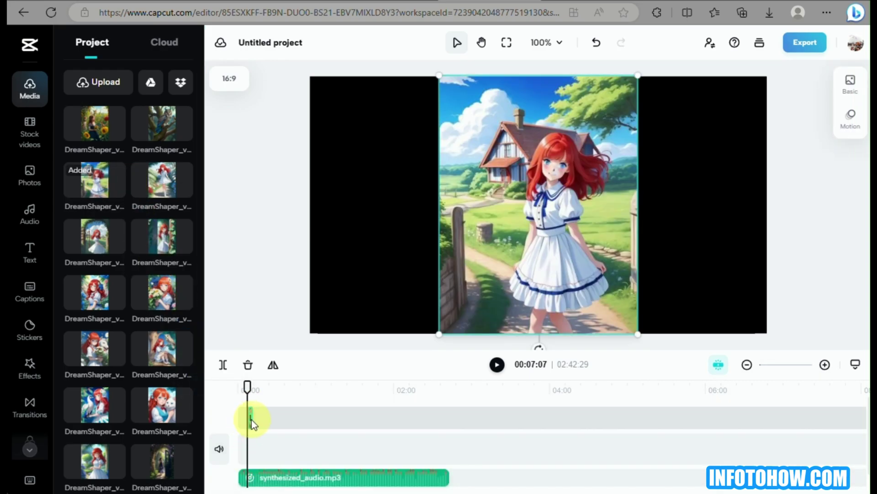
pyautogui.click(238, 454)
pyautogui.hotkey('ctrl', 'z')
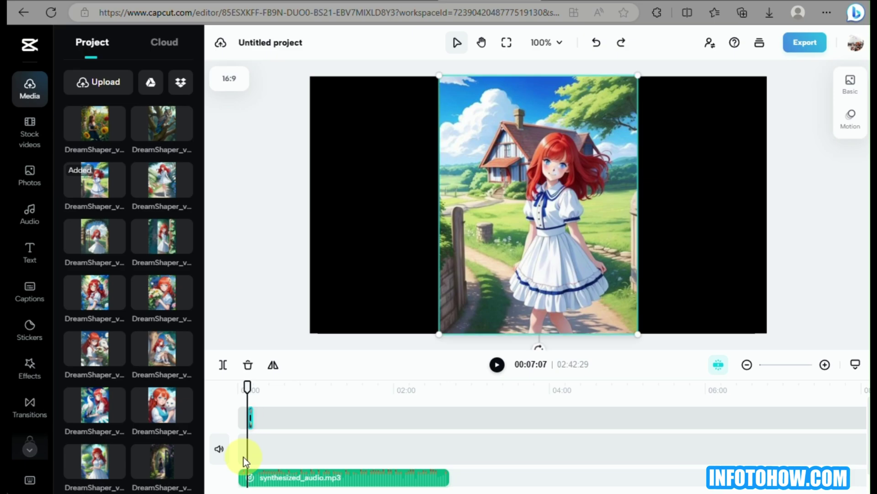
# Place the image of the red-haired girl by the house on the main track at the timeline start and preview it
pyautogui.moveTo(94, 182); pyautogui.dragTo(231, 434)
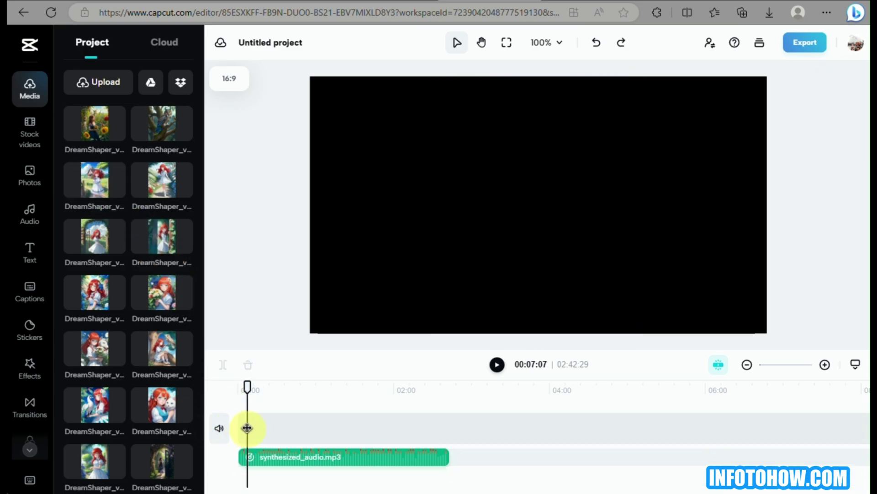
pyautogui.moveTo(101, 185); pyautogui.dragTo(250, 432)
pyautogui.press('space')
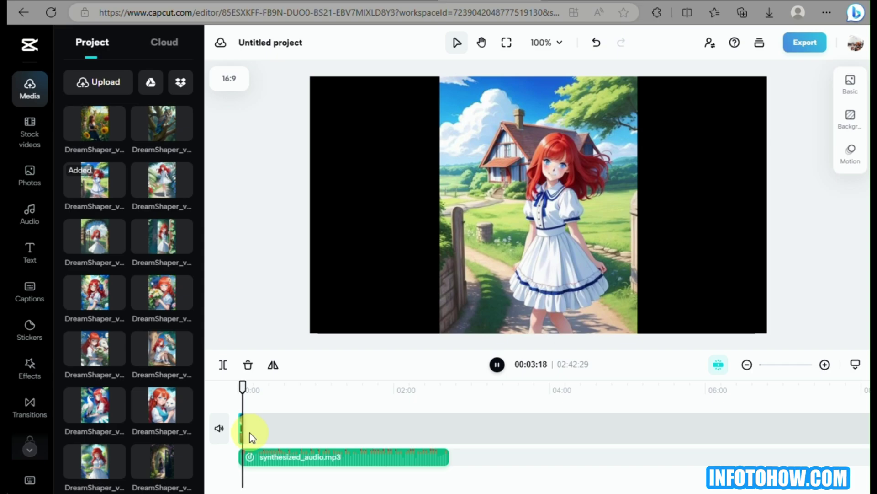
pyautogui.press('space')
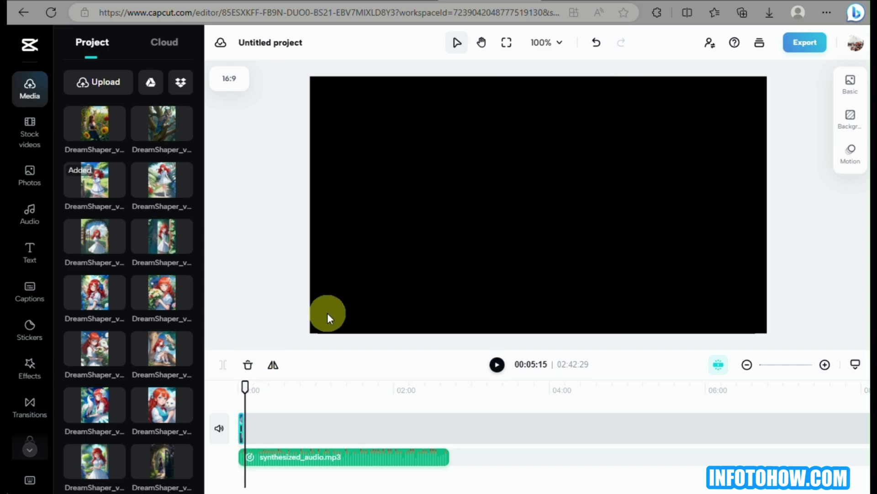
# Look through the uploaded DreamShaper story images in the project media
pyautogui.scroll(-4, 108, 311)
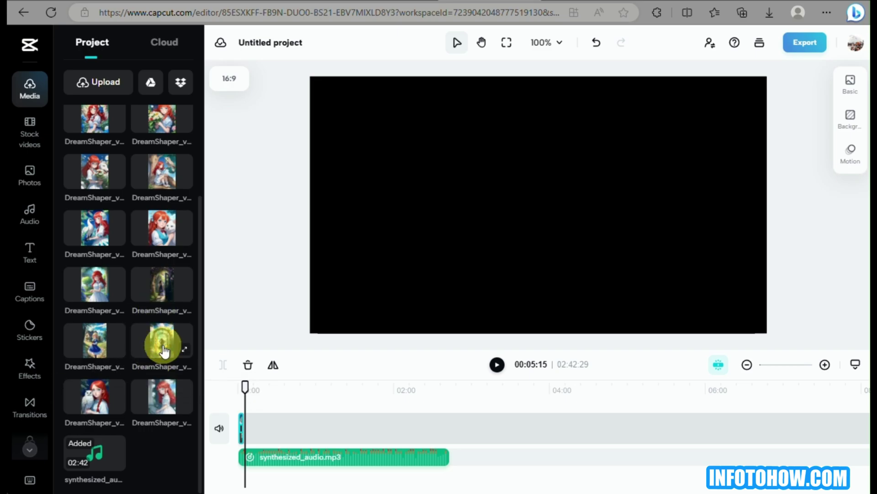
pyautogui.scroll(3, 118, 350)
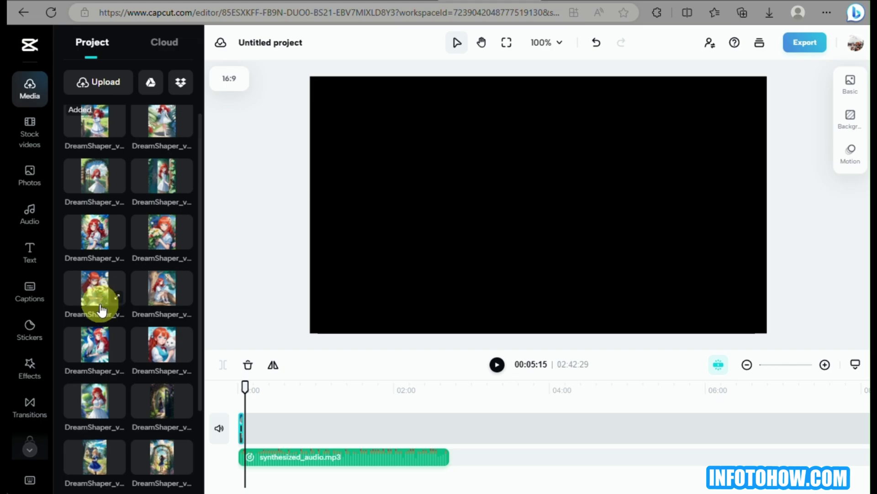
pyautogui.scroll(1, 165, 360)
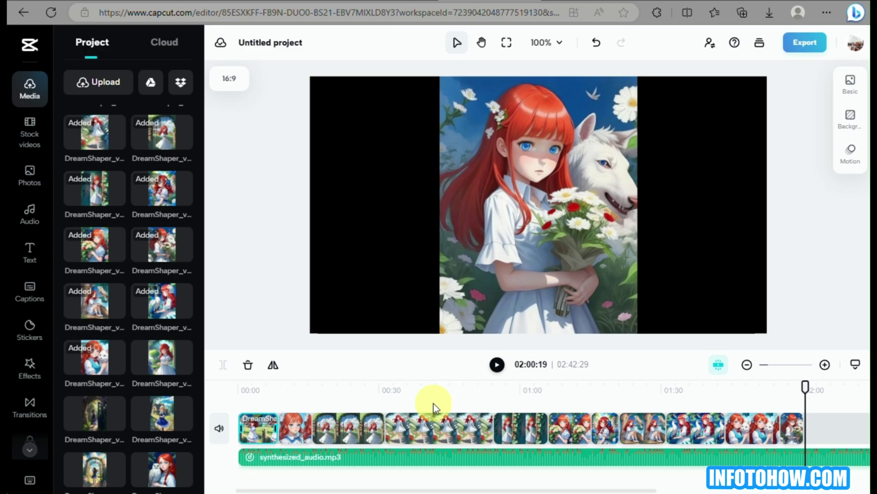
# Add the Halo Blur effect above the first image near the start of the timeline
pyautogui.scroll(3, 434, 404)
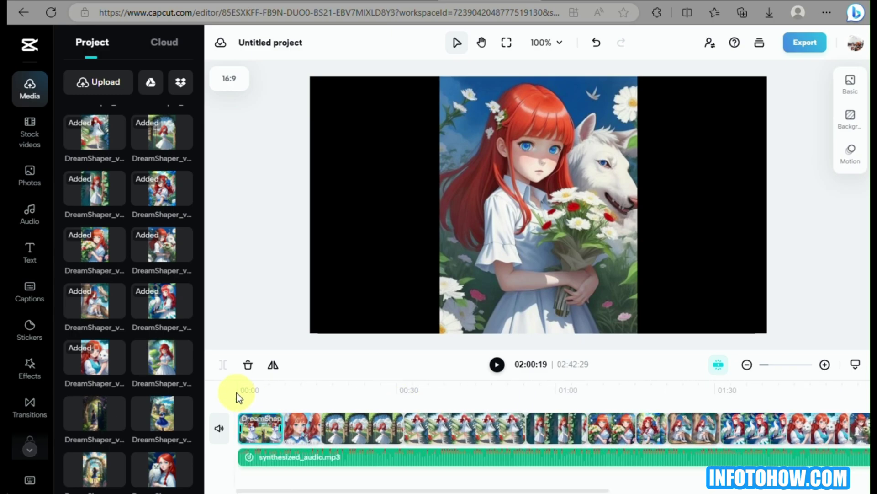
pyautogui.click(240, 389)
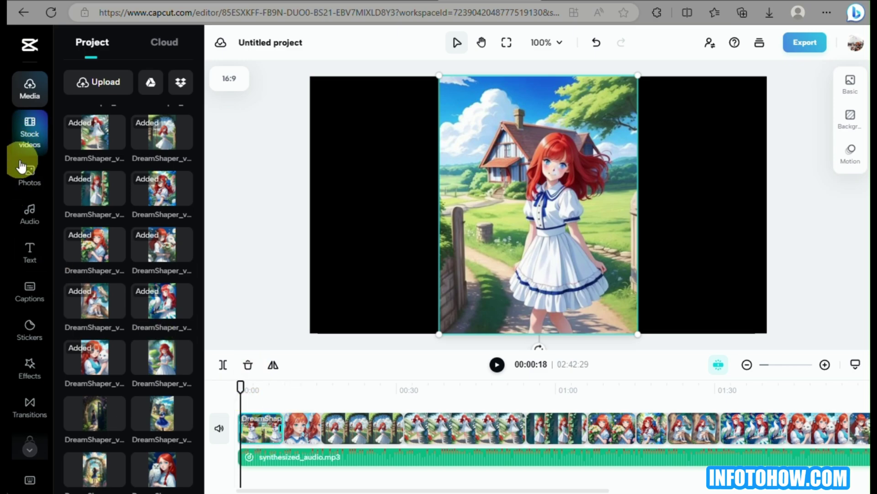
pyautogui.click(26, 372)
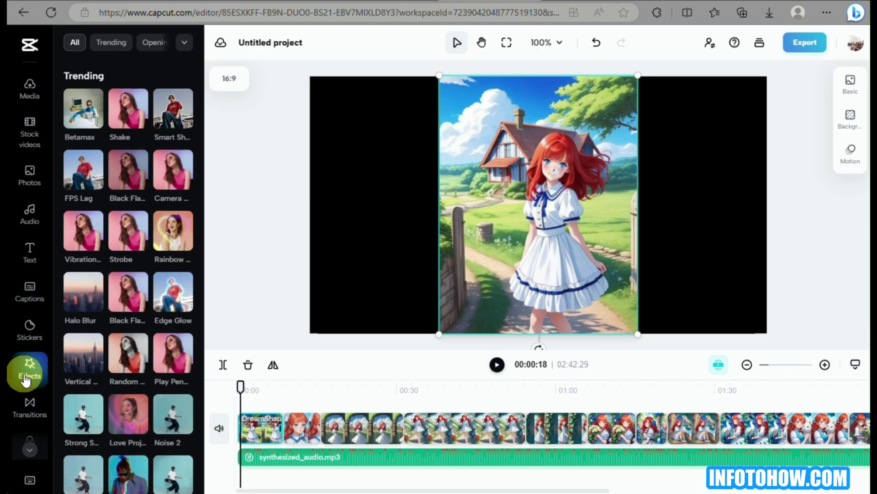
pyautogui.click(93, 305)
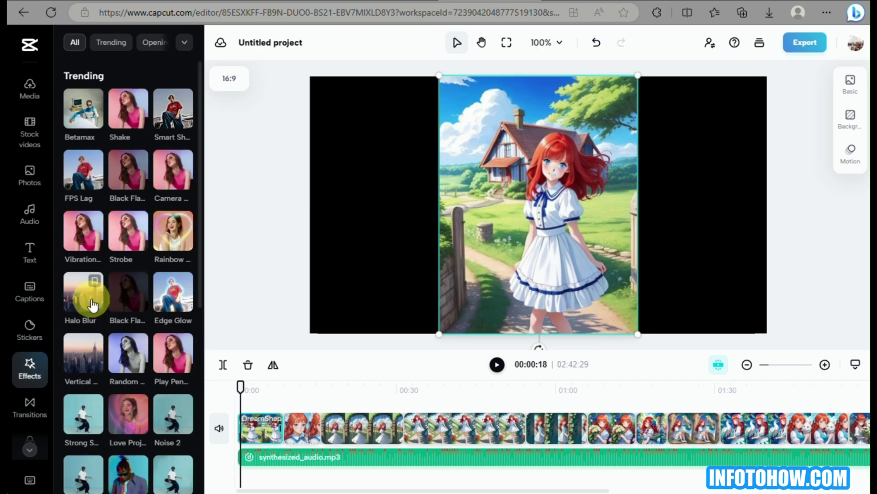
pyautogui.click(248, 420)
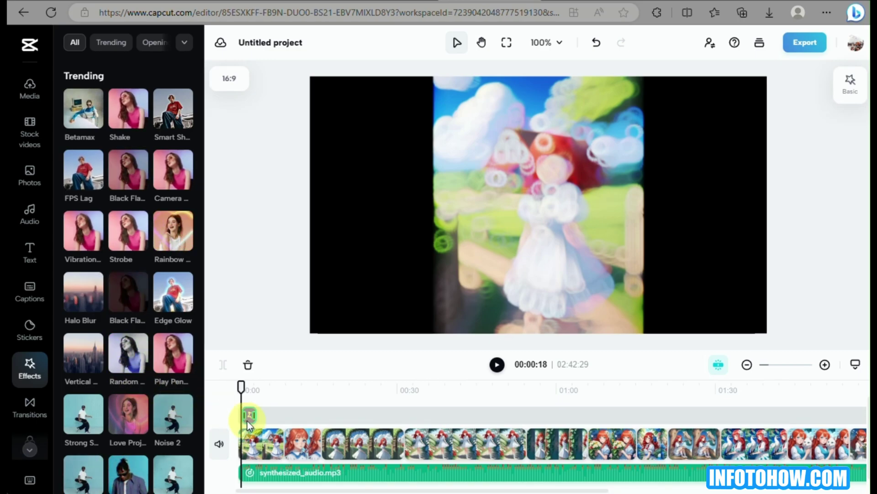
# Align the Halo Blur effect with the very start of the timeline and preview the opening
pyautogui.click(235, 418)
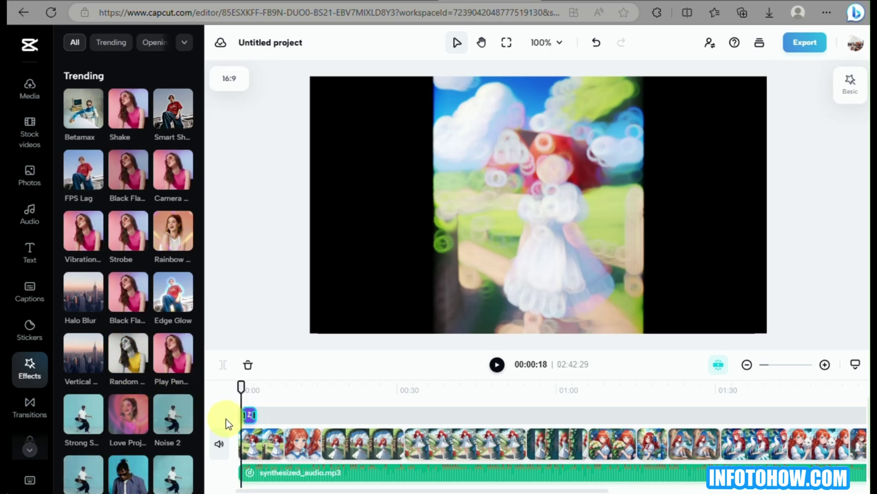
pyautogui.moveTo(248, 415); pyautogui.dragTo(230, 418)
pyautogui.press('space')
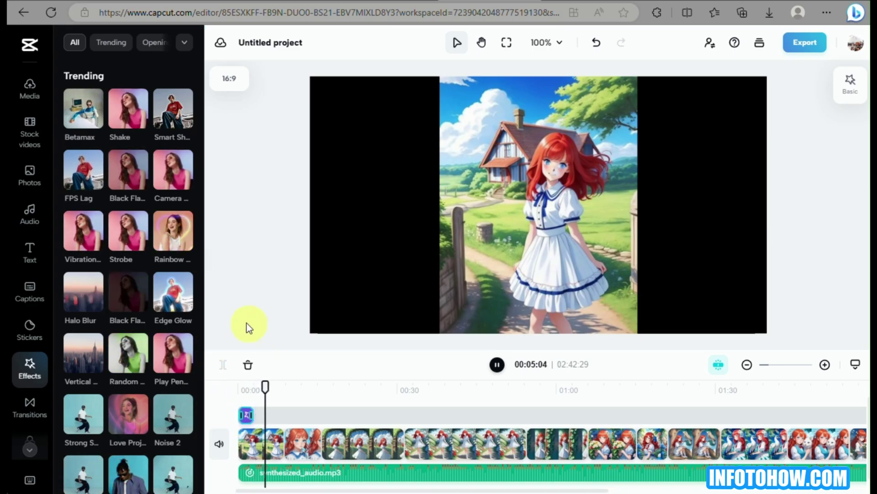
# Extend the Halo Blur effect over most of the first image's duration and replay from the beginning
pyautogui.click(251, 413)
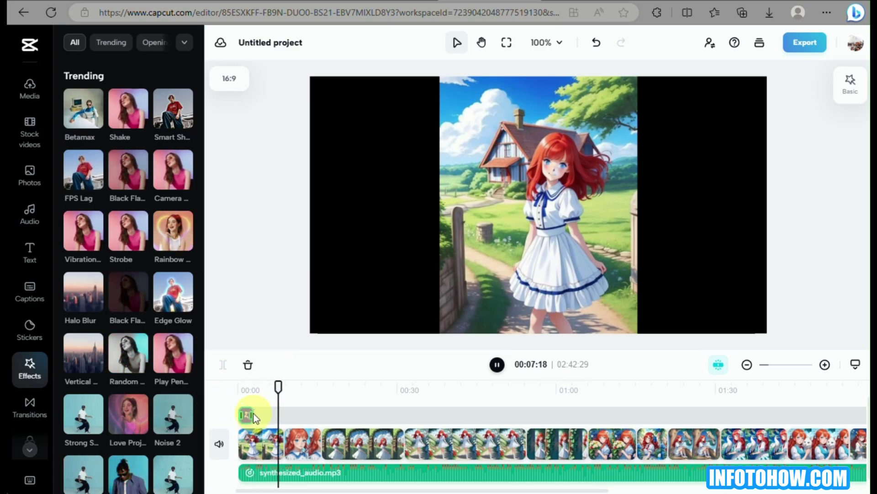
pyautogui.moveTo(261, 413); pyautogui.dragTo(259, 417)
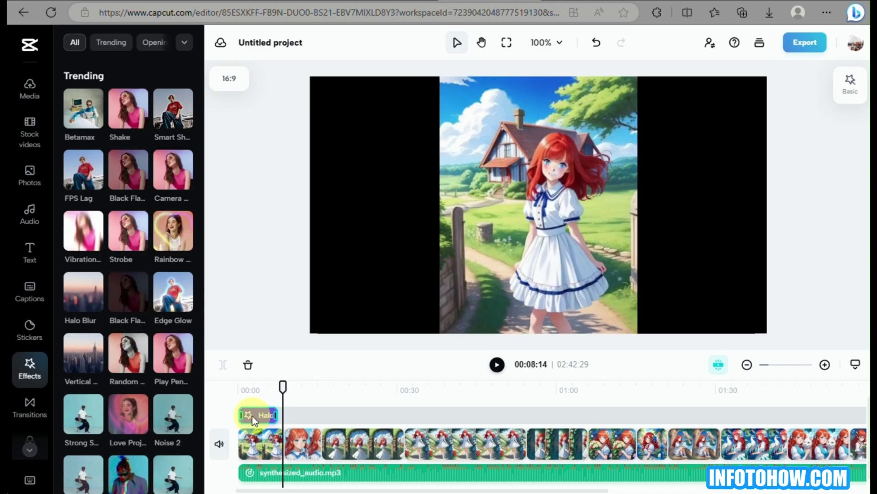
pyautogui.click(239, 394)
pyautogui.press('space')
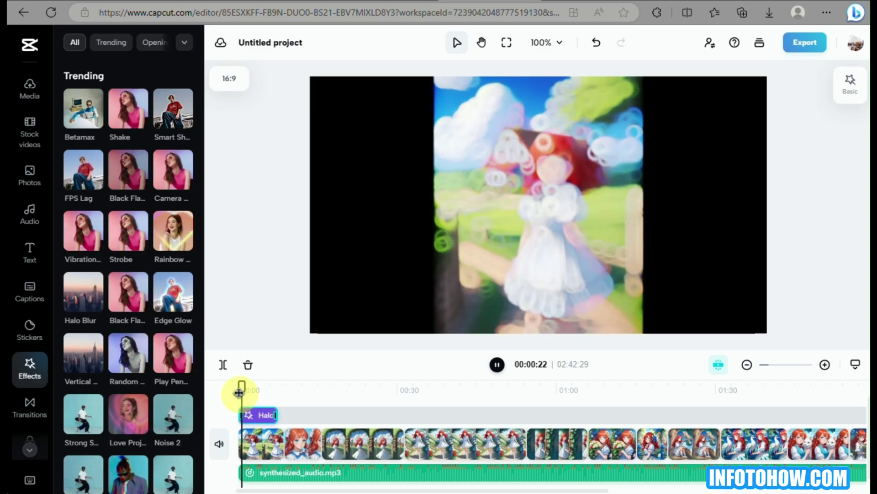